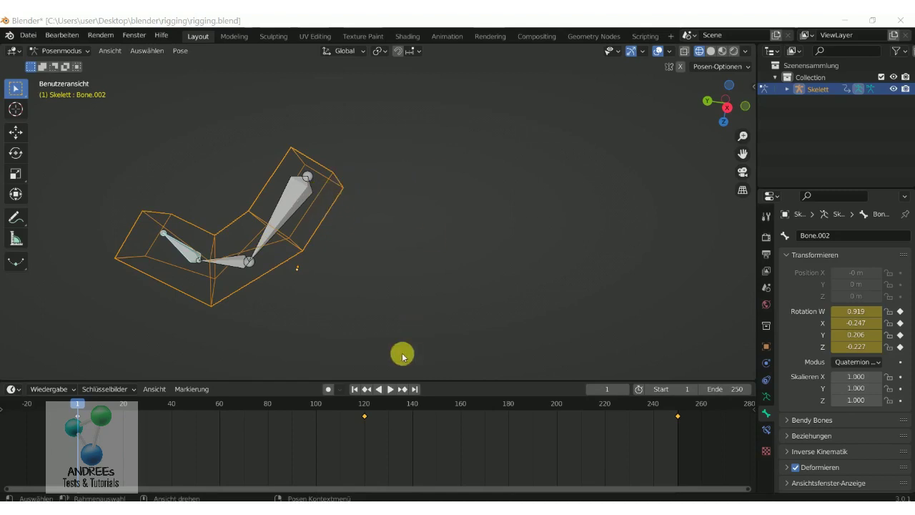
# Step: Play the rig's bending animation, stop it at frame 185, and bring up the Datei (File) menu
pyautogui.click(390, 389)
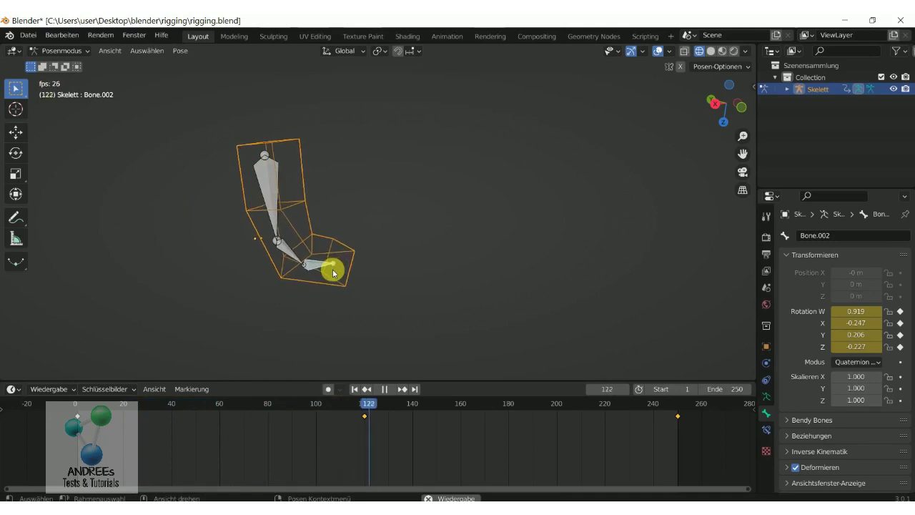
pyautogui.click(384, 390)
pyautogui.click(30, 35)
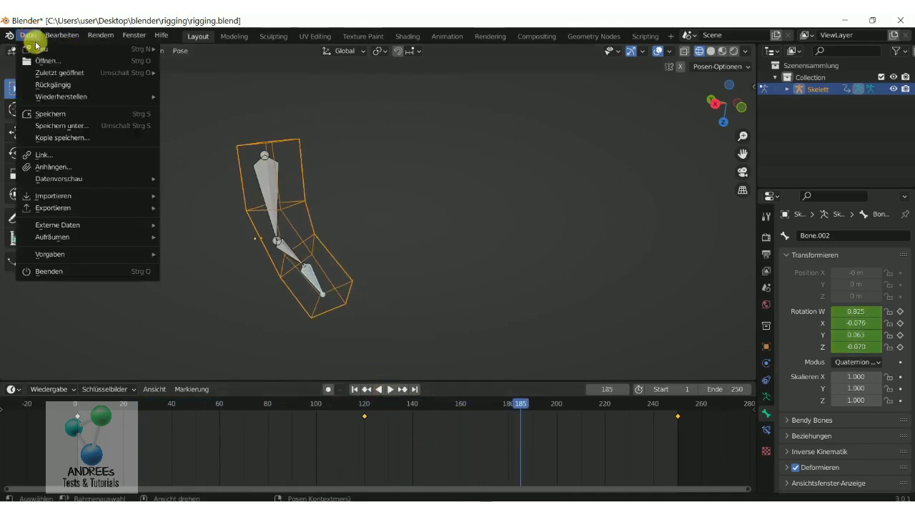
# Step: Start a new General scene without saving, then stretch the cube along Z to 3.93
pyautogui.moveTo(43, 49)
pyautogui.click(183, 50)
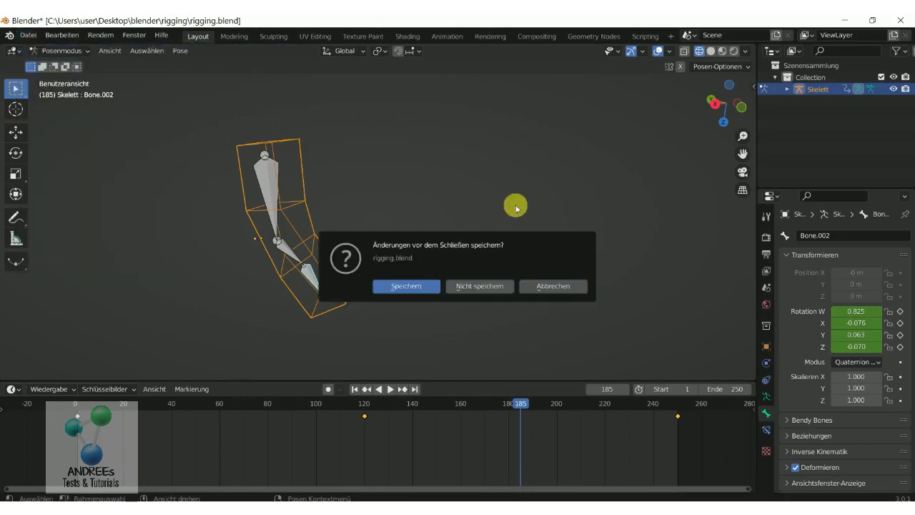
pyautogui.click(480, 284)
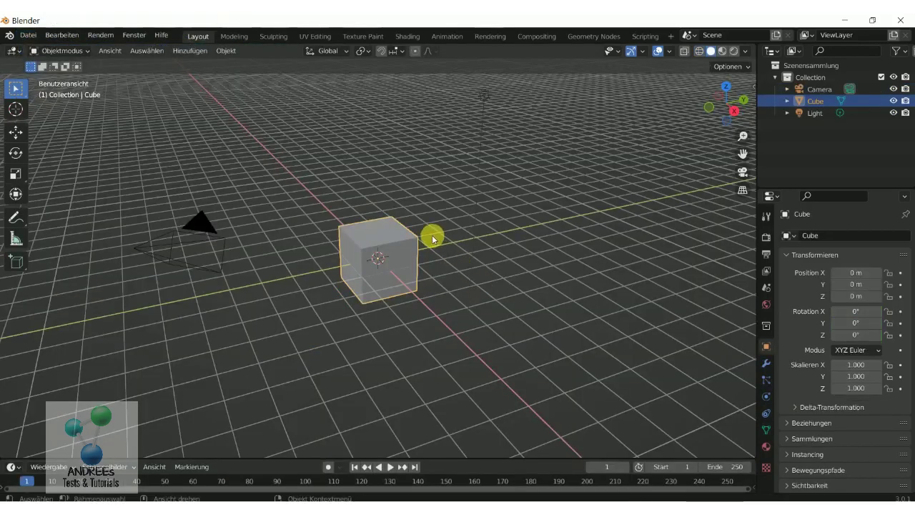
pyautogui.press('s')
pyautogui.press('z')
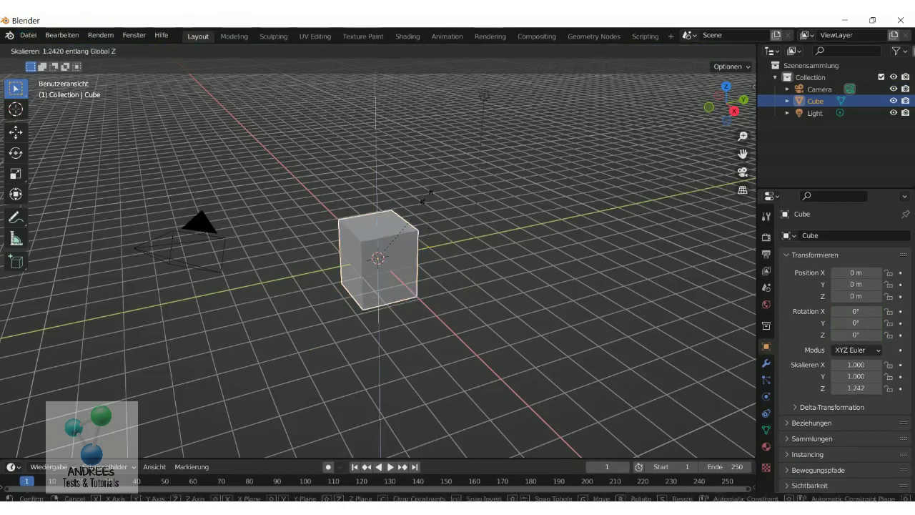
pyautogui.click(570, 127)
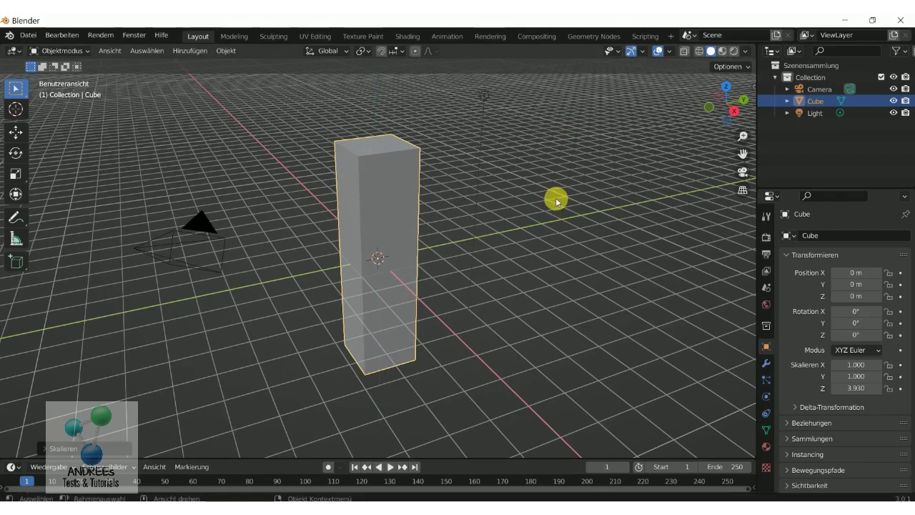
# Step: Delete the default camera and light from the scene
pyautogui.moveTo(237, 310); pyautogui.dragTo(113, 176)
pyautogui.press('Delete')
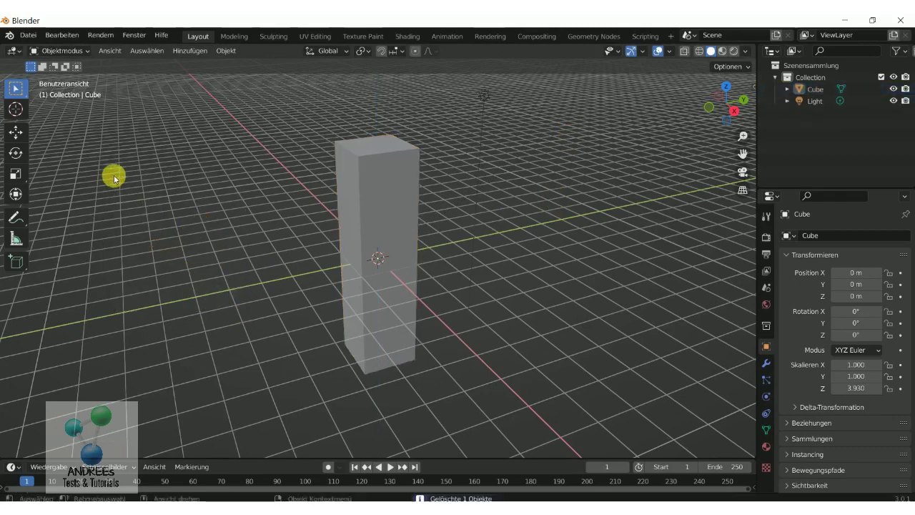
pyautogui.moveTo(545, 119); pyautogui.dragTo(479, 98)
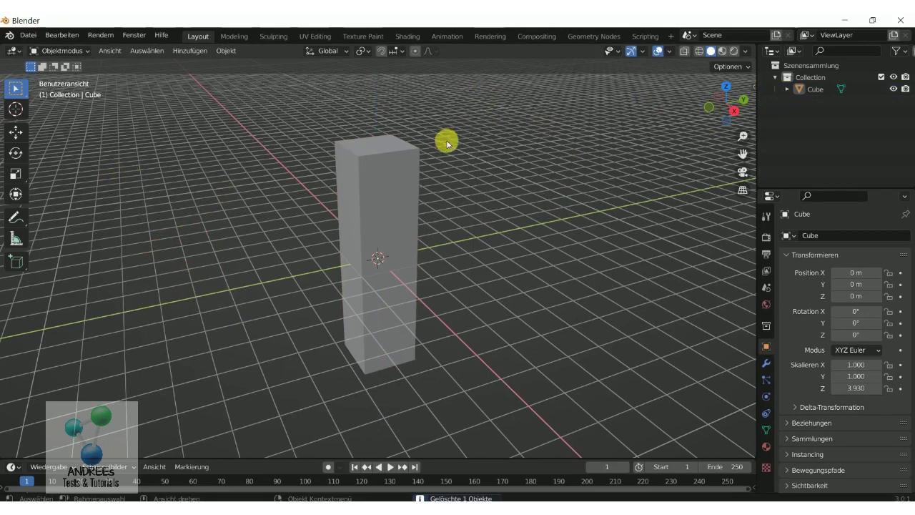
pyautogui.press('x')
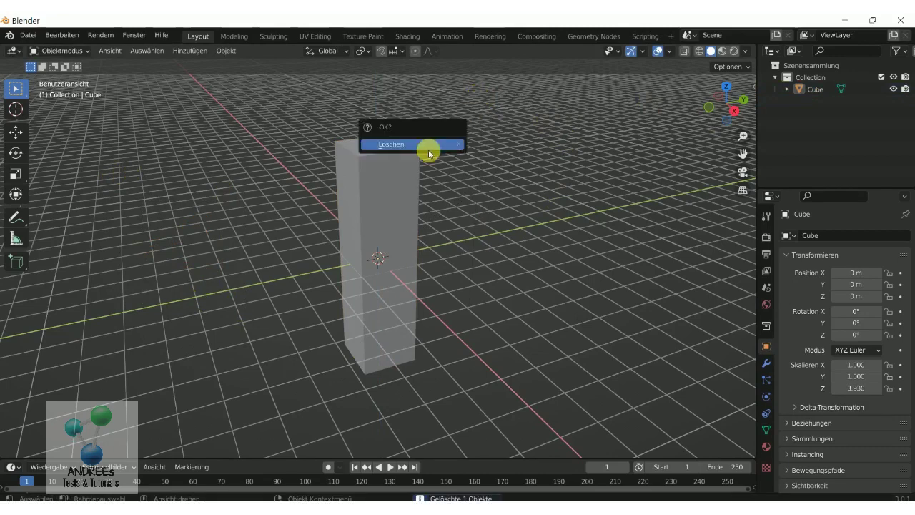
pyautogui.click(398, 192)
# Step: Move the tall box left along X to −3.879 m
pyautogui.press('g')
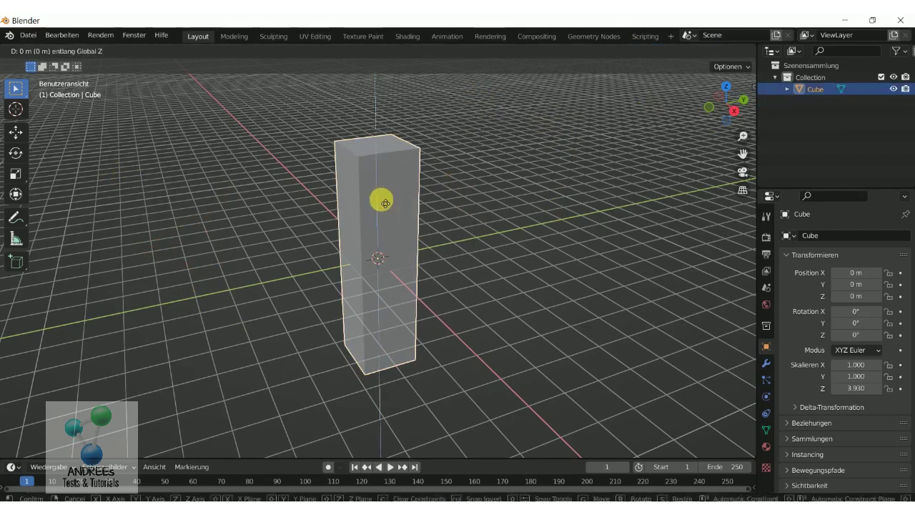
pyautogui.press('Escape')
pyautogui.press('g')
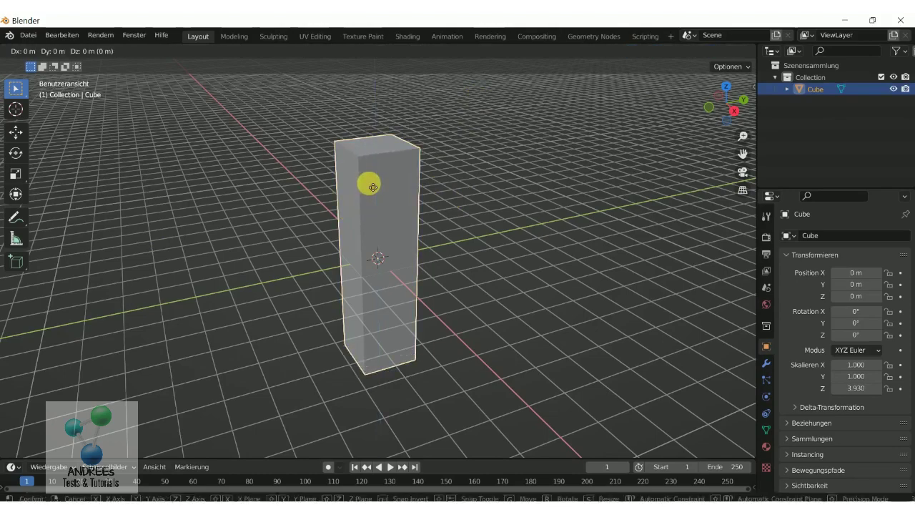
pyautogui.press('x')
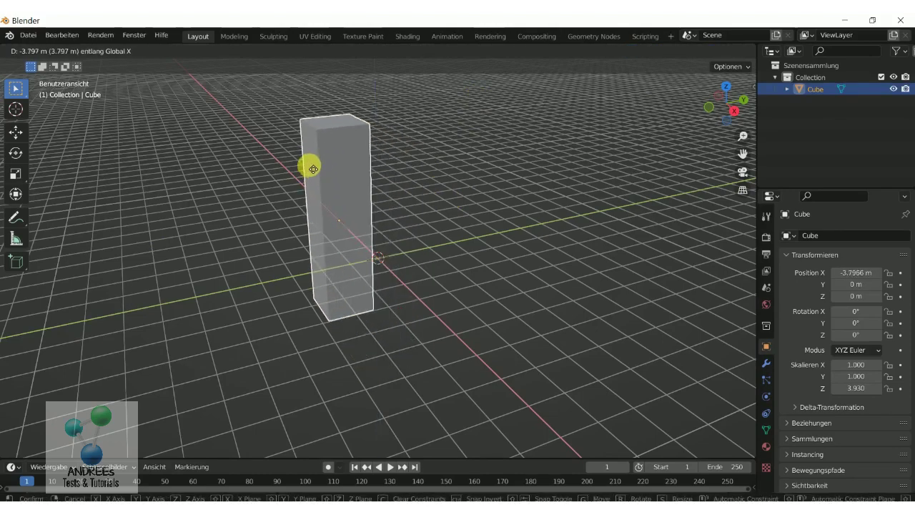
pyautogui.click(311, 167)
pyautogui.moveTo(345, 390)
pyautogui.mouseDown(button='middle')
pyautogui.moveTo(425, 374)
pyautogui.moveTo(433, 384)
pyautogui.mouseUp(button='middle')
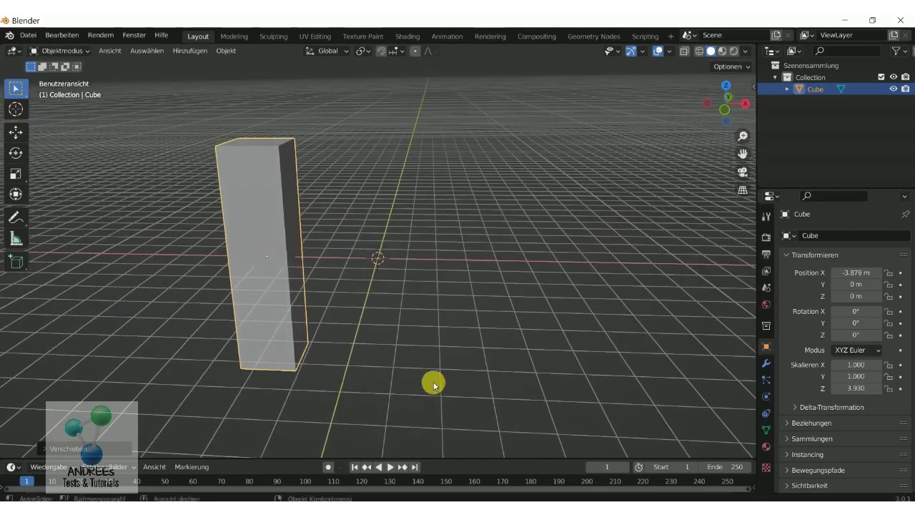
# Step: Add an armature at the origin, switch to front view, and scale it to 1.636
pyautogui.hotkey('shift', 'a')
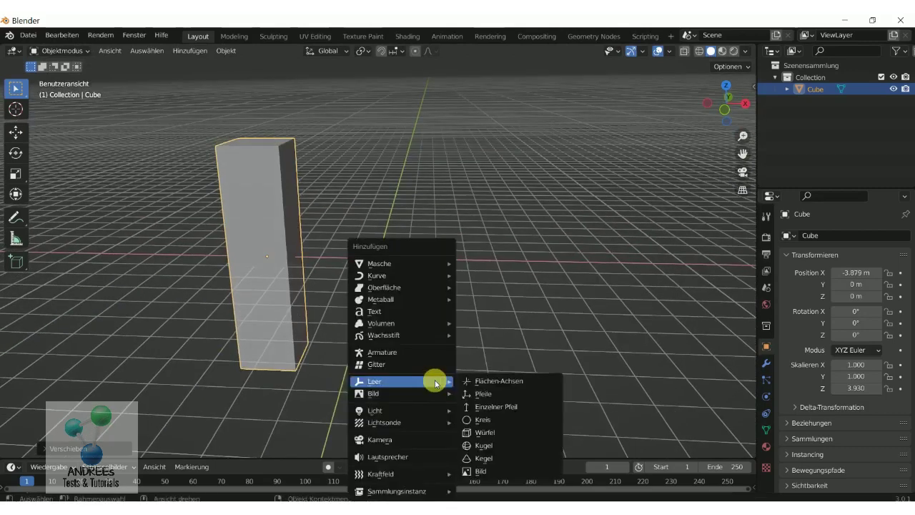
pyautogui.click(407, 357)
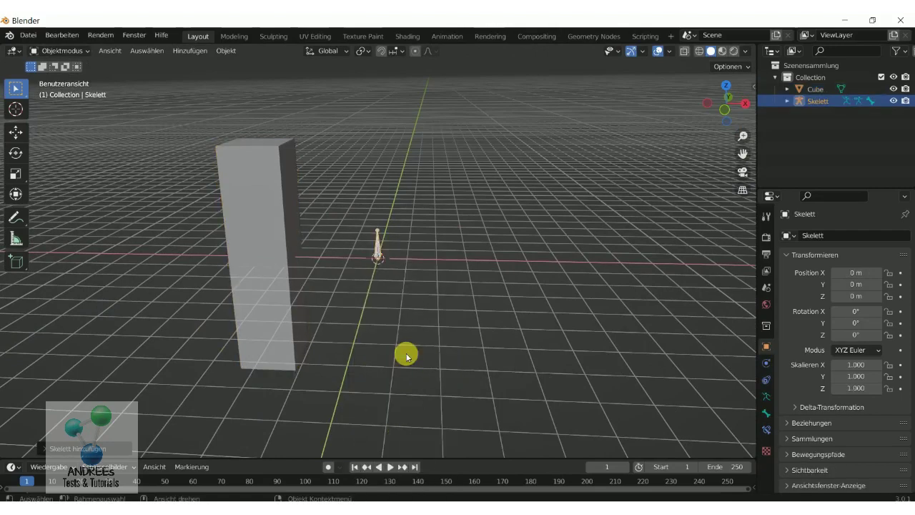
pyautogui.scroll(1, 384, 262)
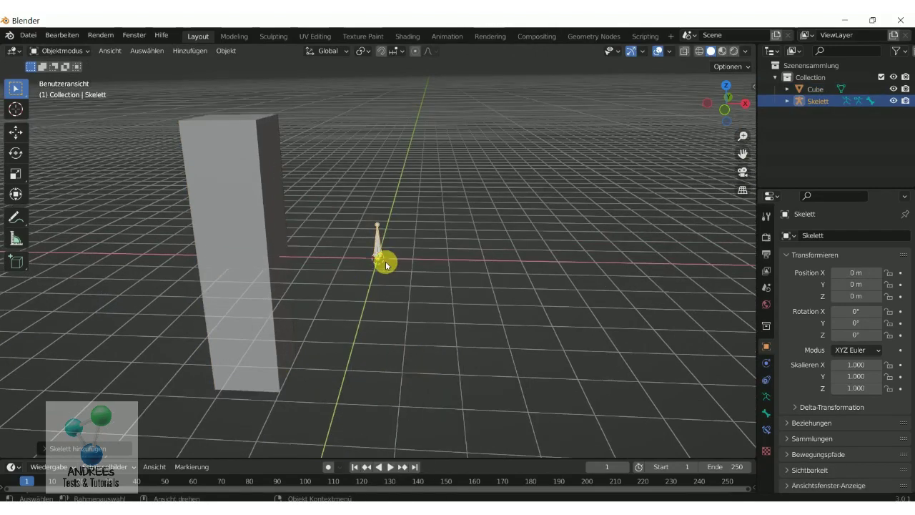
pyautogui.click(723, 108)
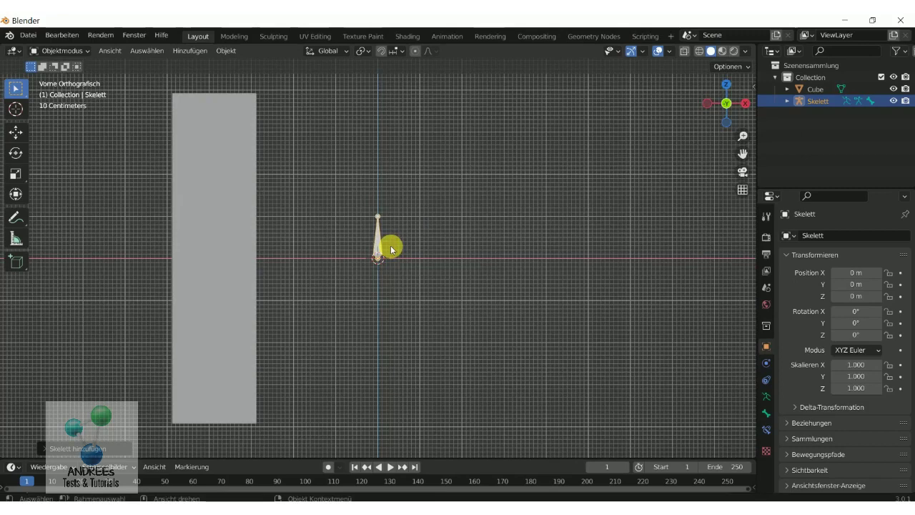
pyautogui.press('s')
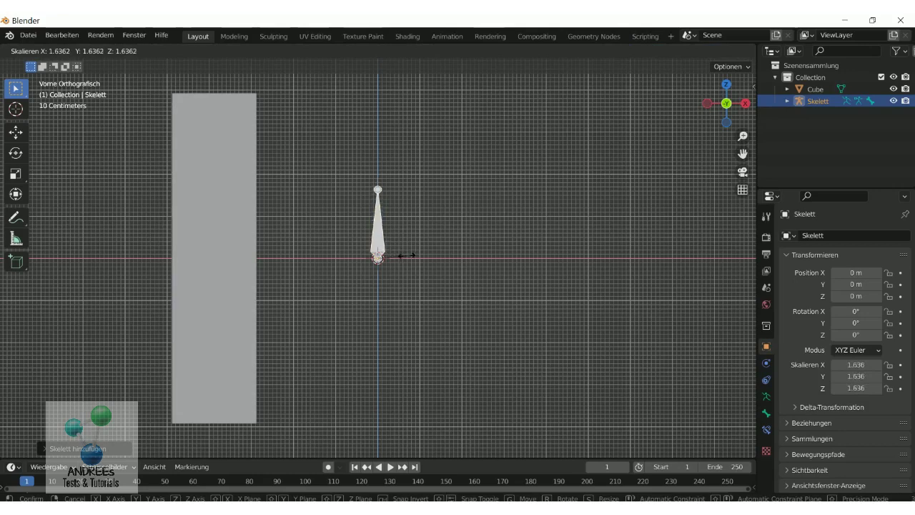
pyautogui.click(406, 259)
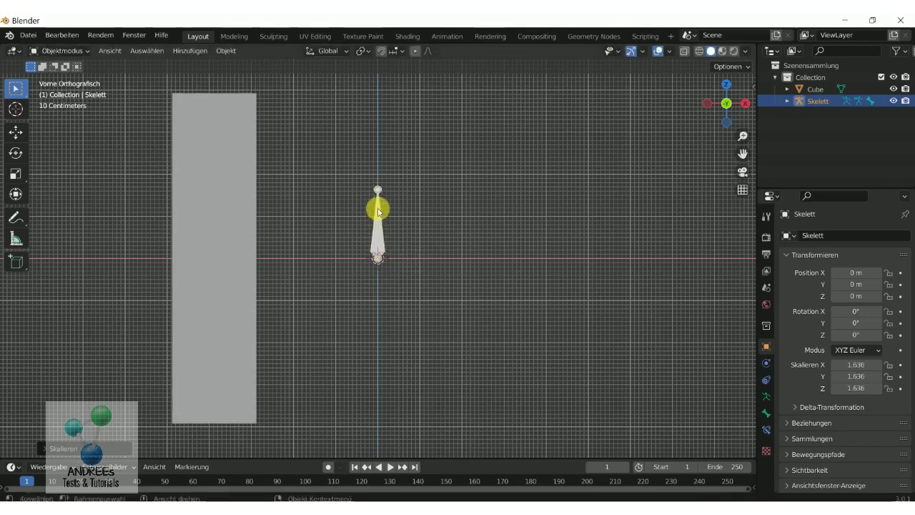
# Step: In Edit Mode, subdivide the armature's bone with 2 cuts into a three-bone chain
pyautogui.click(69, 52)
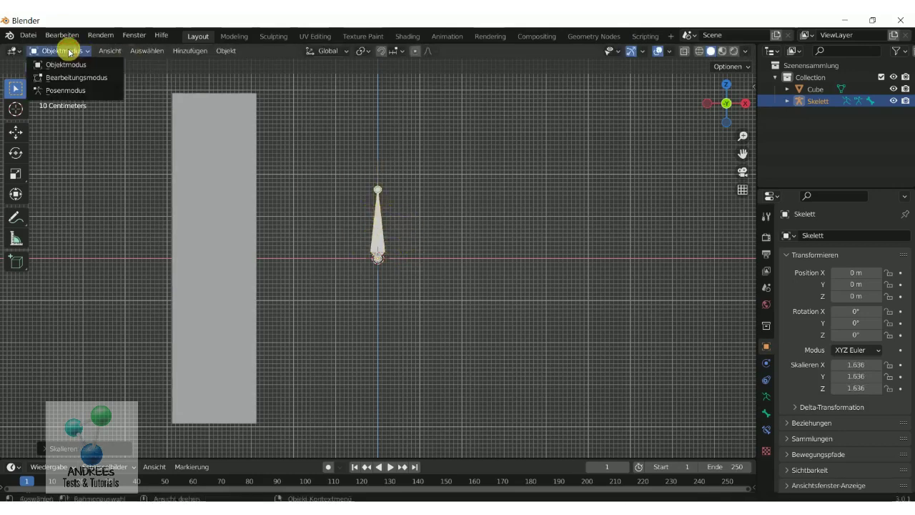
pyautogui.click(66, 75)
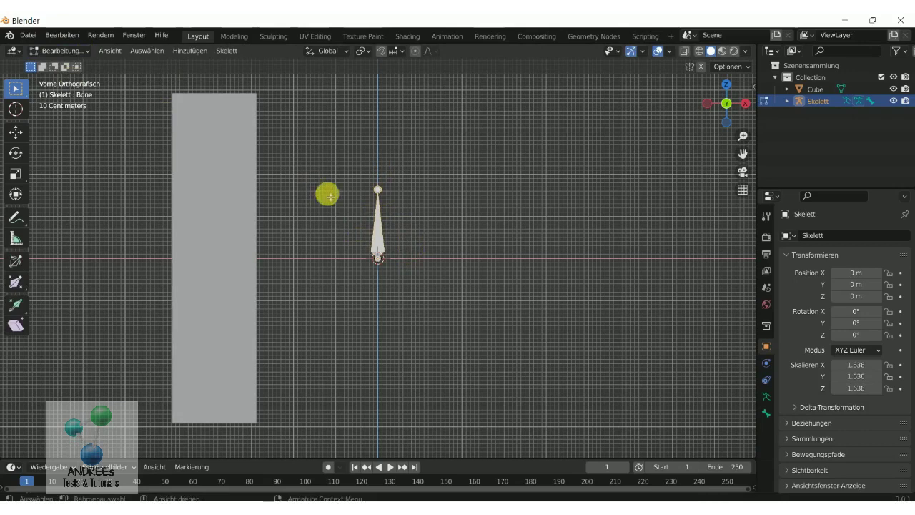
pyautogui.rightClick(377, 231)
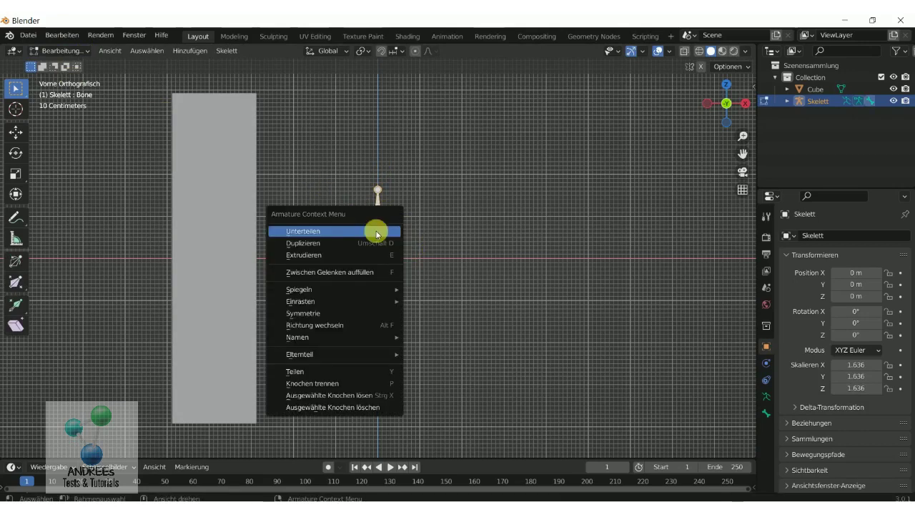
pyautogui.click(377, 231)
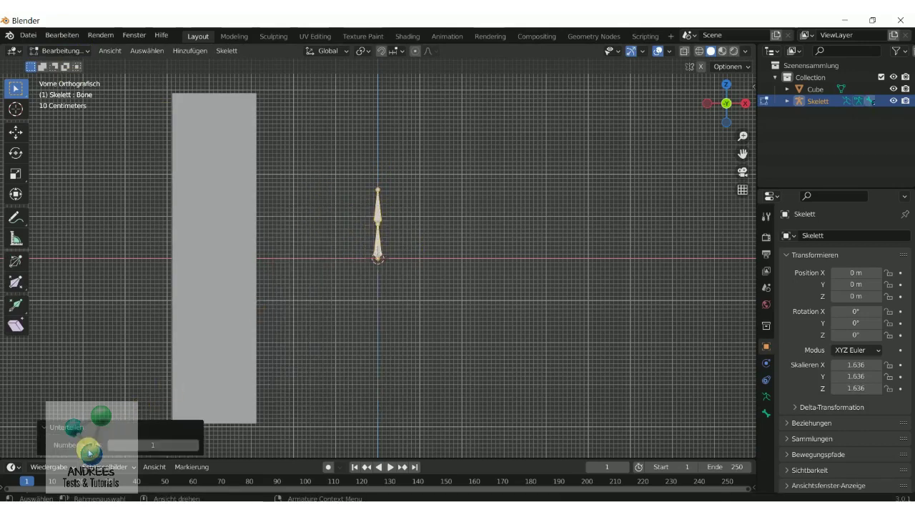
pyautogui.click(194, 445)
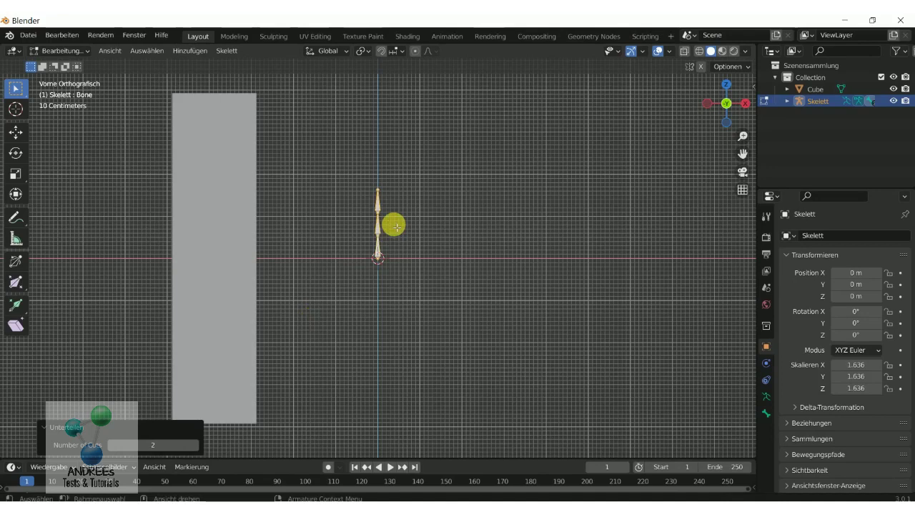
# Step: Scale up the whole bone chain, then select and scale the lowest bone tip
pyautogui.press('s')
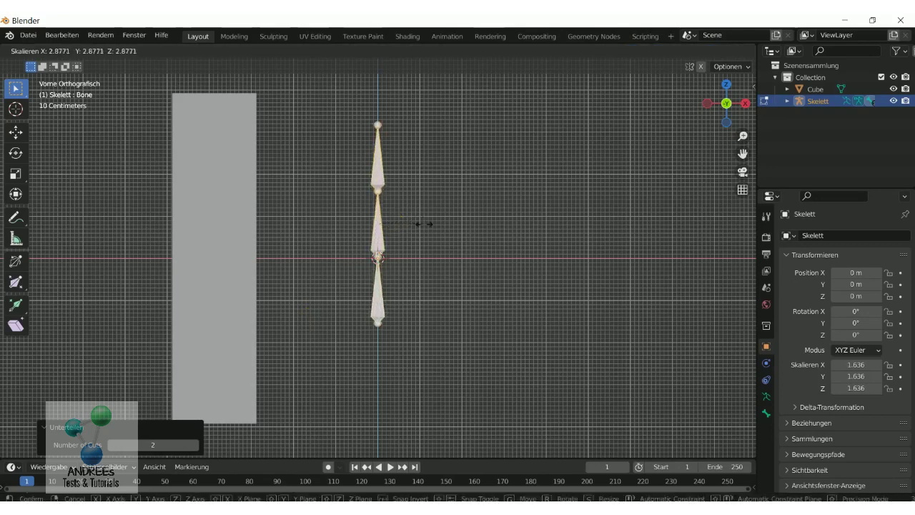
pyautogui.click(433, 229)
pyautogui.click(379, 329)
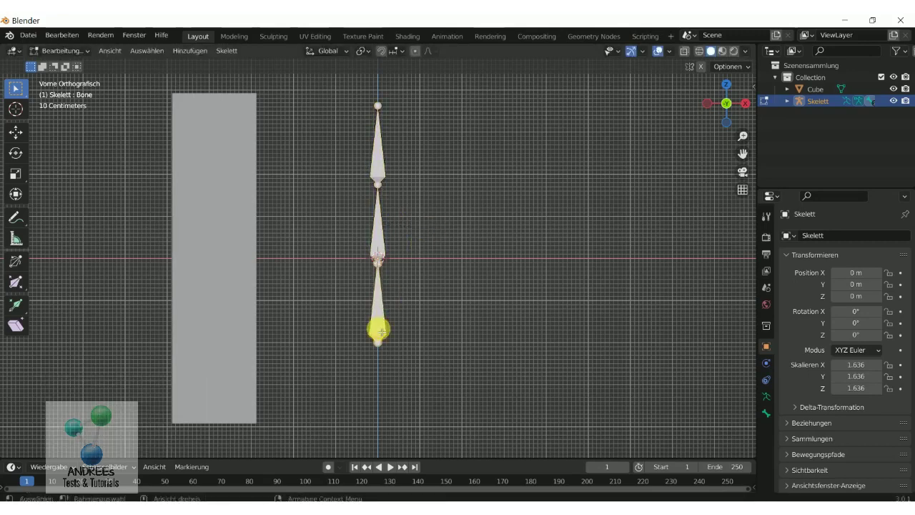
pyautogui.press('s')
pyautogui.click(387, 337)
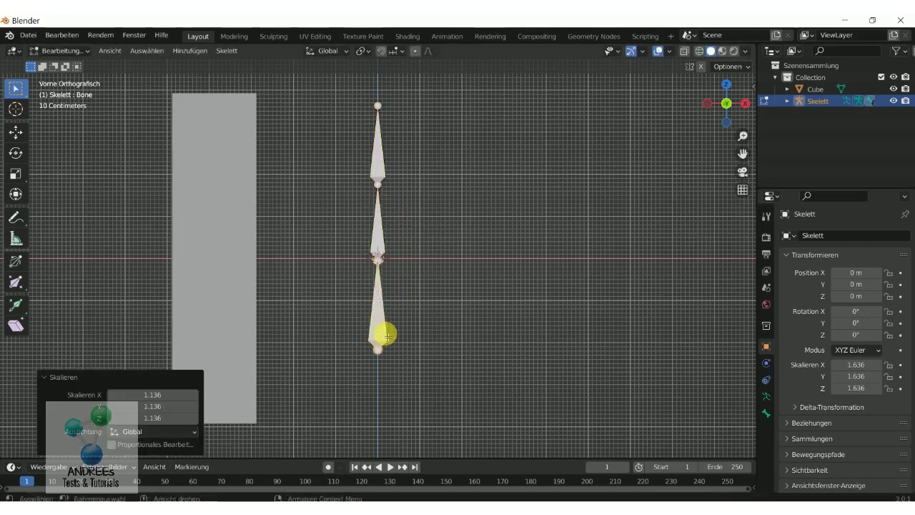
pyautogui.press('f')
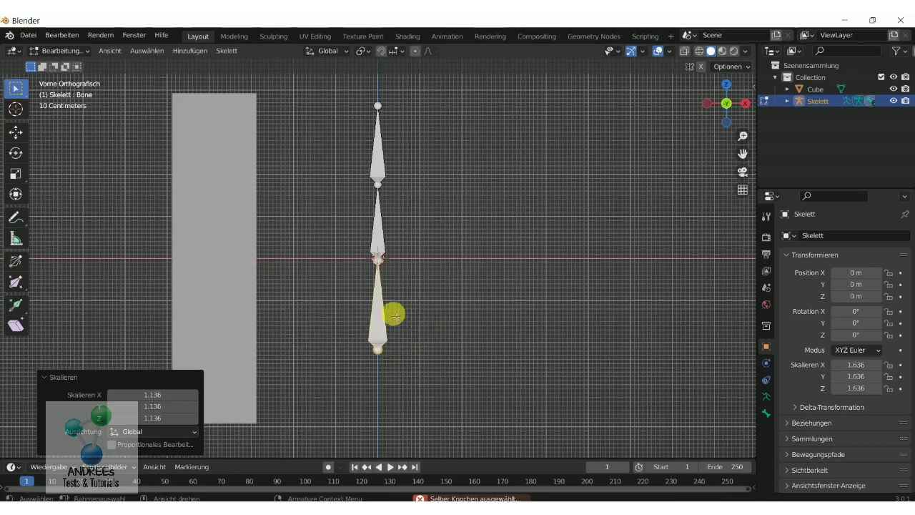
# Step: Move the lowest bone tip down 1.236 m and return the armature to Object Mode
pyautogui.click(381, 316)
pyautogui.press('g')
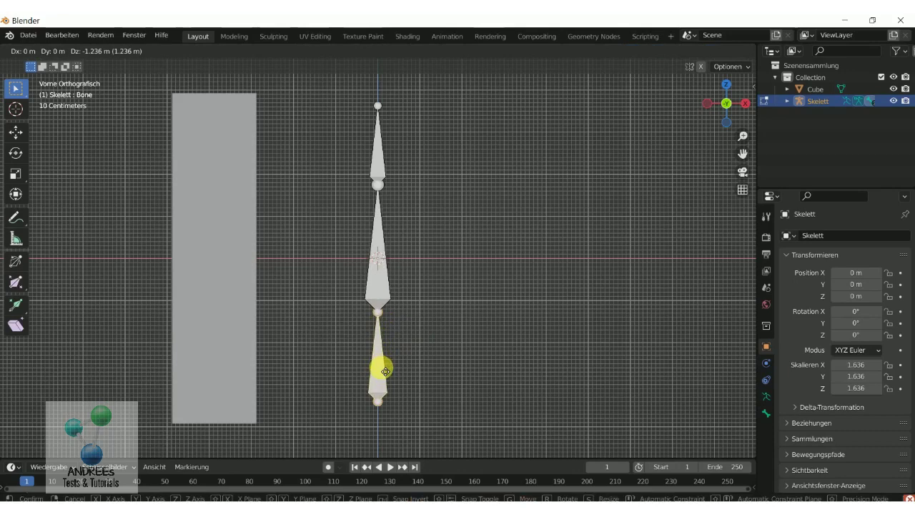
pyautogui.click(385, 371)
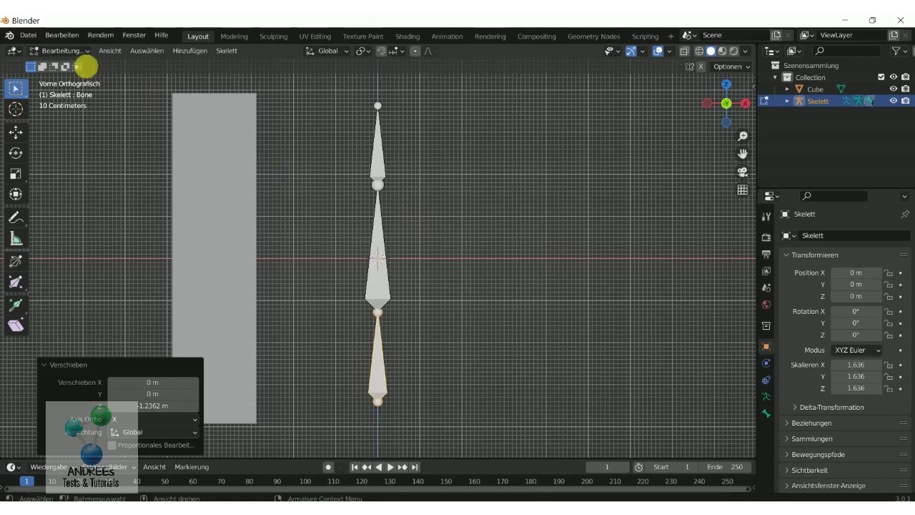
pyautogui.click(62, 51)
pyautogui.click(69, 65)
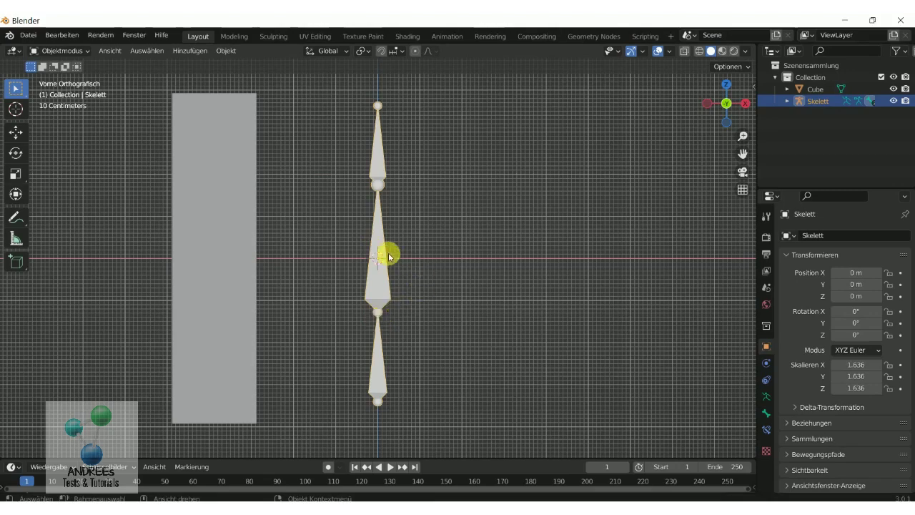
# Step: Move the armature along X to −3.8105 m so its bones sit inside the box
pyautogui.press('g')
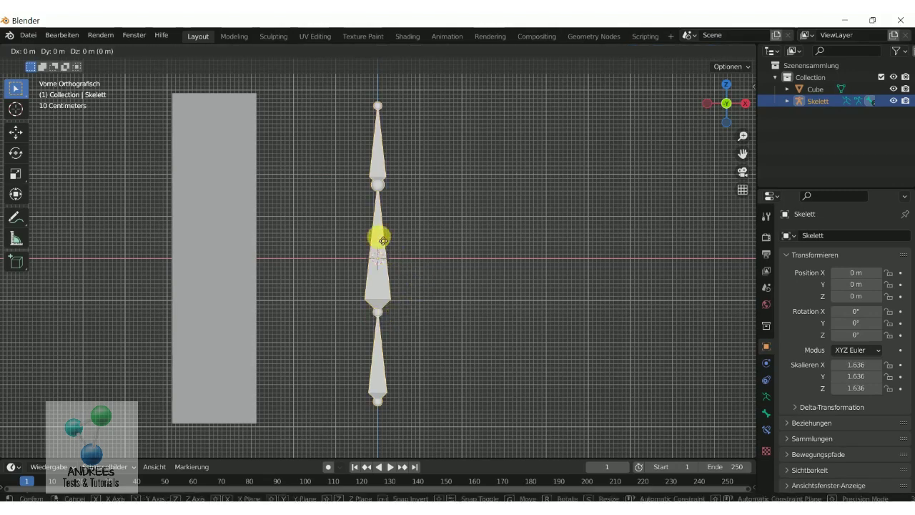
pyautogui.press('x')
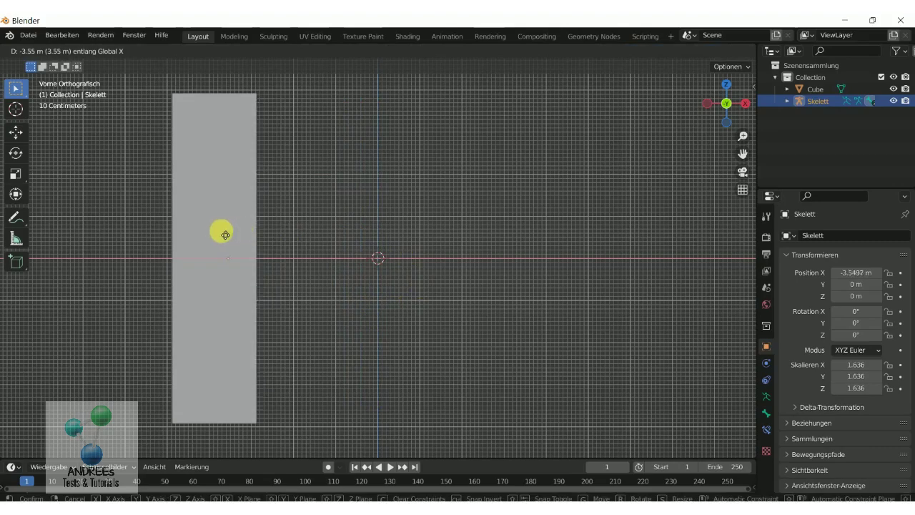
pyautogui.click(223, 234)
pyautogui.moveTo(591, 208)
pyautogui.mouseDown(button='middle')
pyautogui.moveTo(506, 255)
pyautogui.moveTo(519, 236)
pyautogui.mouseUp(button='middle')
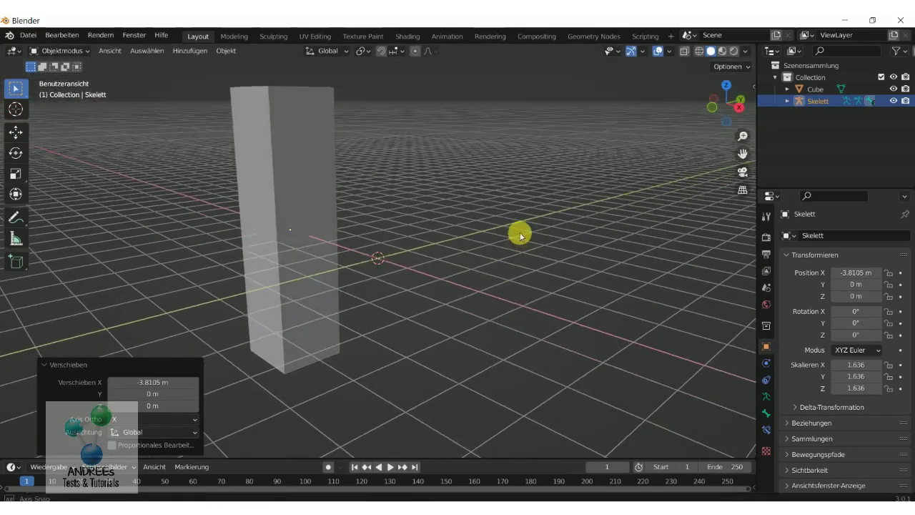
# Step: Switch to wireframe shading, check the bones from the front view, and clear the selection
pyautogui.click(701, 52)
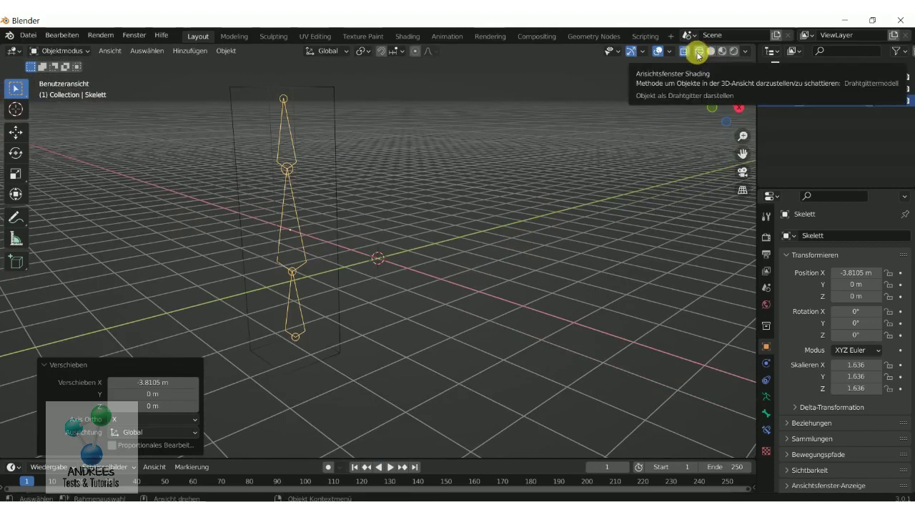
pyautogui.moveTo(493, 236)
pyautogui.mouseDown(button='middle')
pyautogui.moveTo(517, 243)
pyautogui.moveTo(549, 231)
pyautogui.moveTo(526, 228)
pyautogui.mouseUp(button='middle')
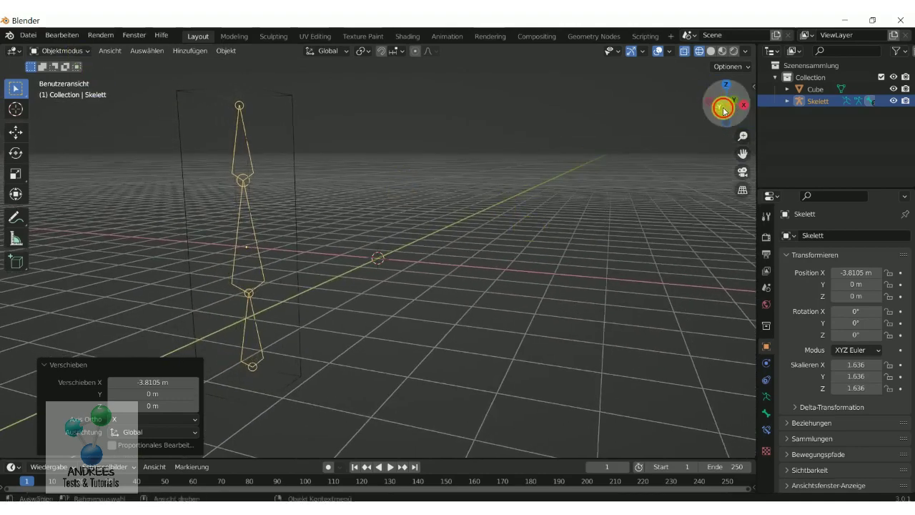
pyautogui.click(724, 110)
pyautogui.scroll(-1, 547, 151)
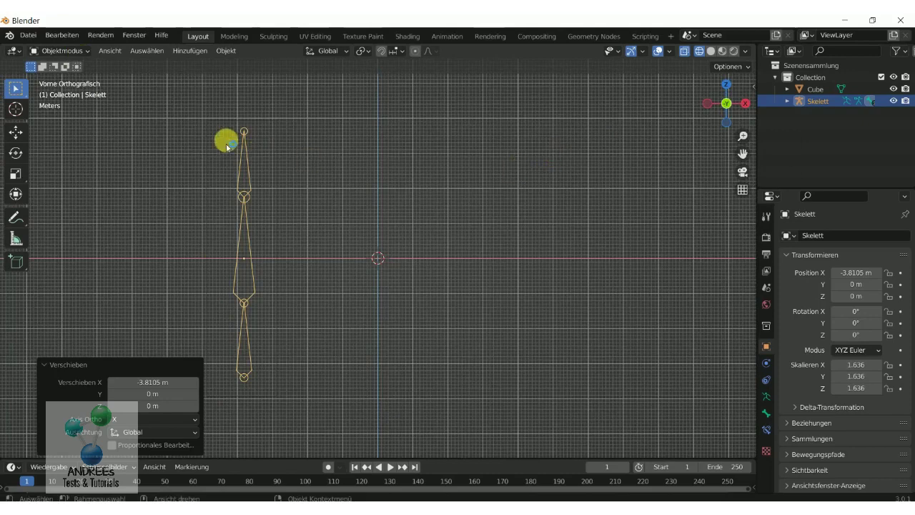
pyautogui.moveTo(192, 103); pyautogui.dragTo(172, 208)
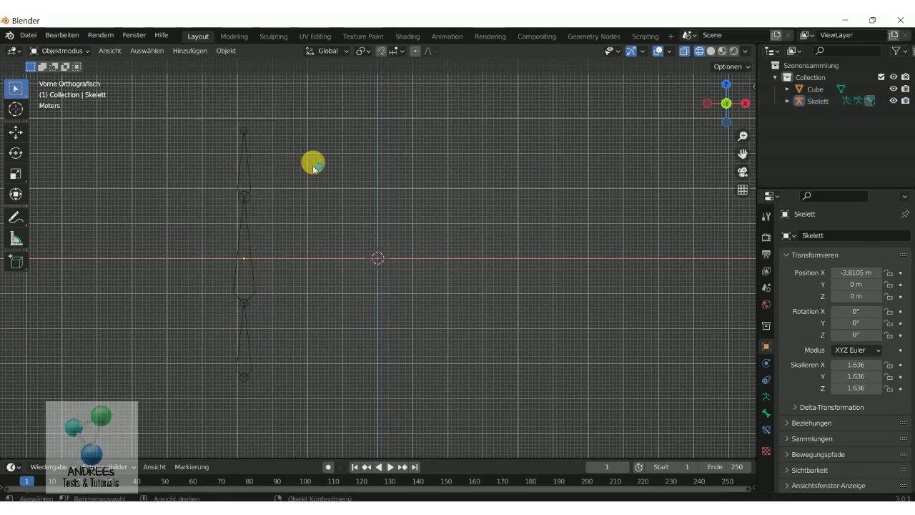
# Step: In wireframe, select the box, then add the Skelett armature as active and open the Objekt menu
pyautogui.click(712, 51)
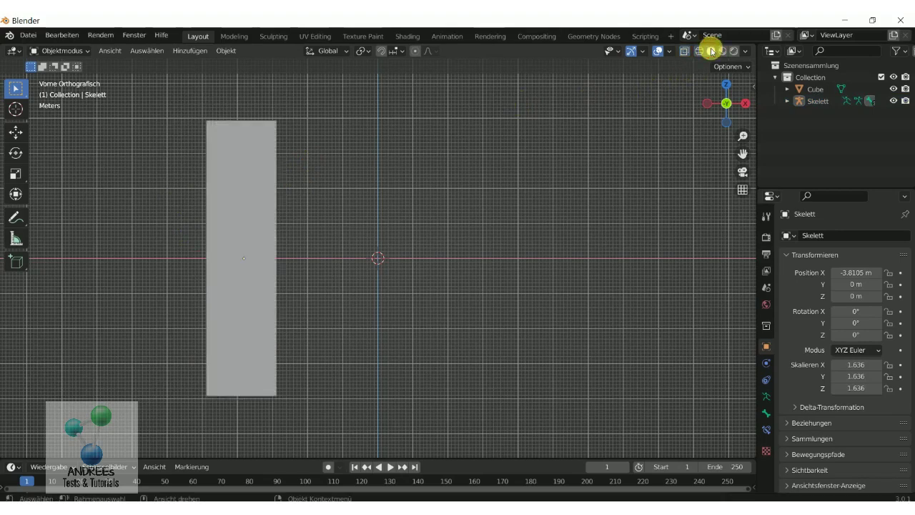
pyautogui.click(700, 51)
pyautogui.moveTo(485, 134); pyautogui.dragTo(453, 155, button='middle')
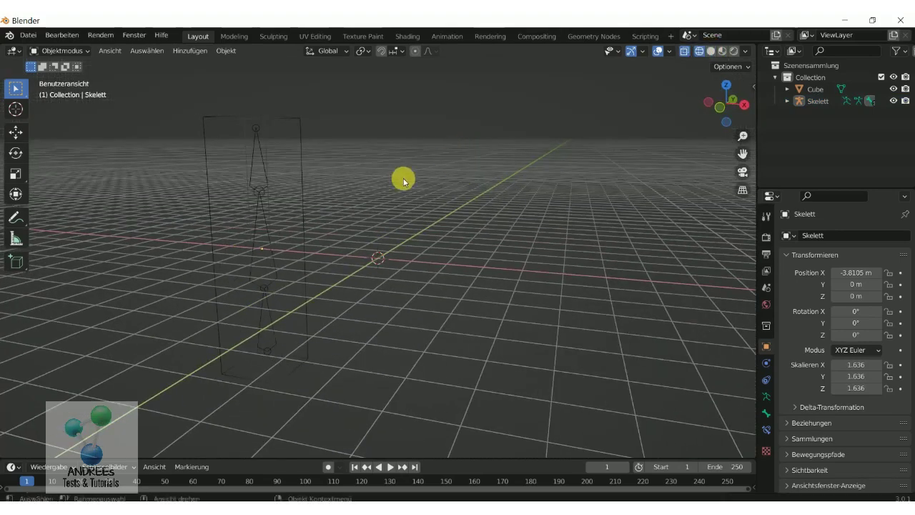
pyautogui.click(302, 188)
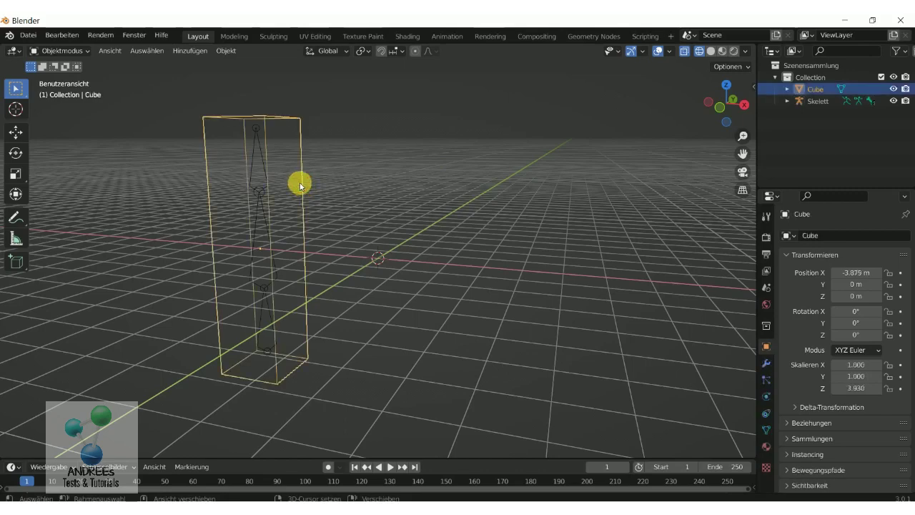
pyautogui.keyDown('shift'); pyautogui.click(260, 152); pyautogui.keyUp('shift')
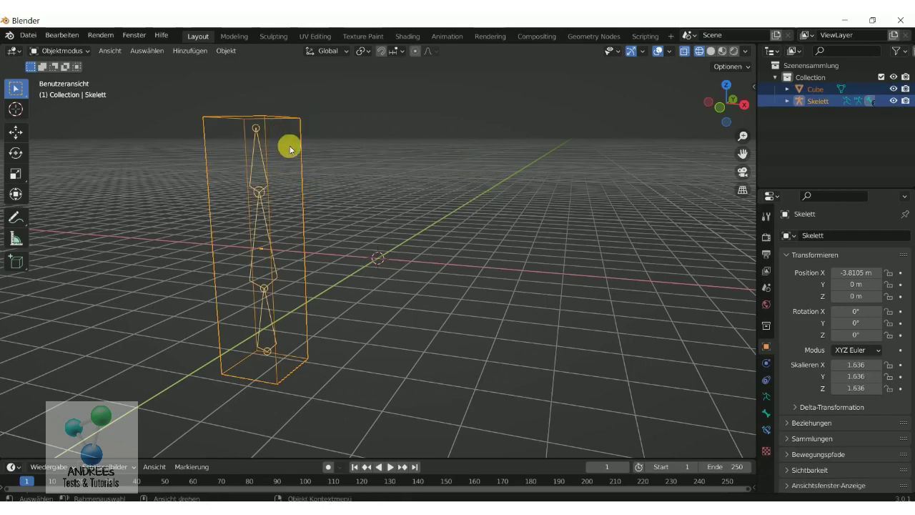
pyautogui.click(228, 51)
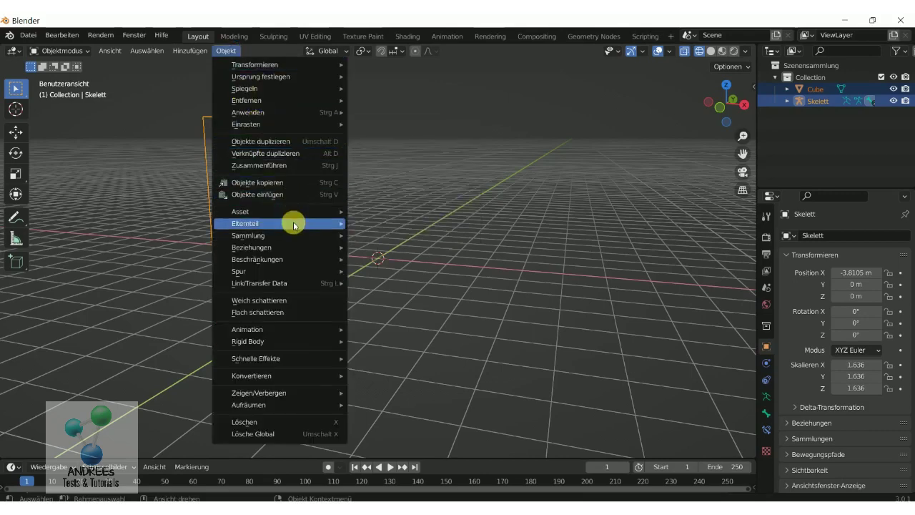
pyautogui.moveTo(279, 223)
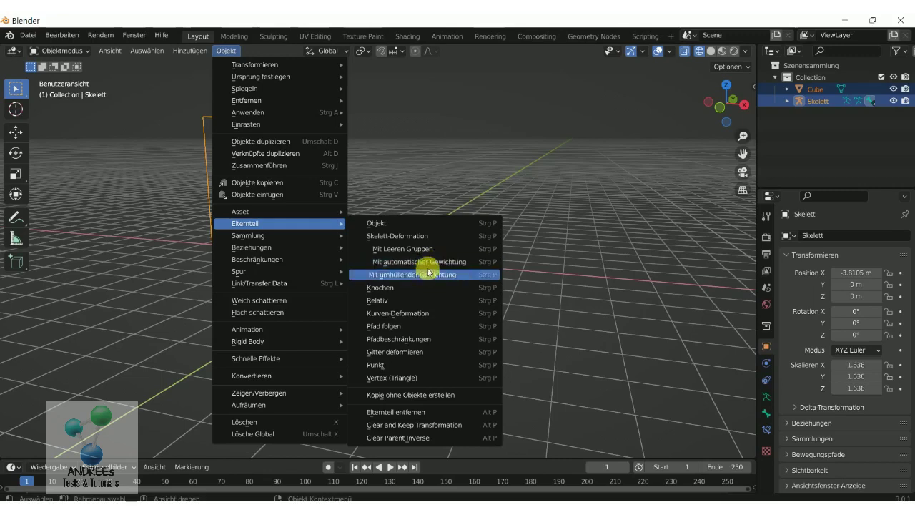
# Step: Parent the box to Skelett with automatic weights, then select only the box and open the mode list
pyautogui.click(430, 268)
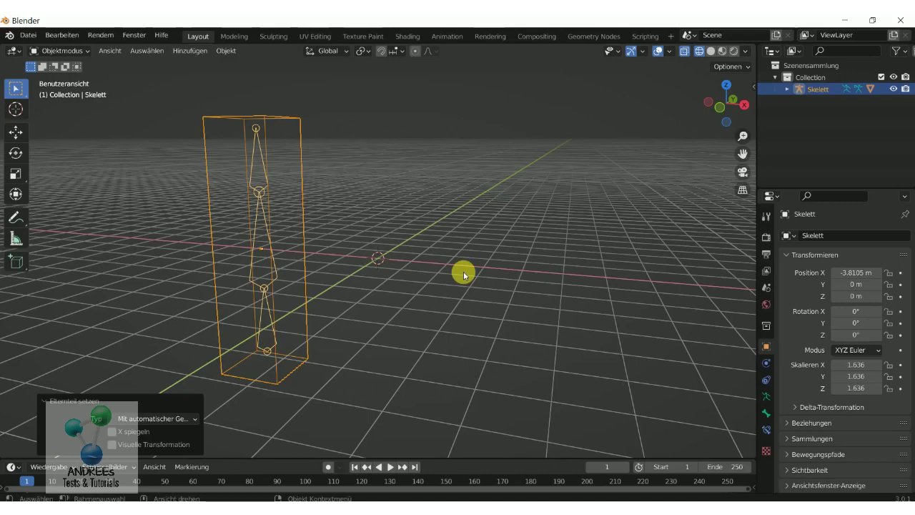
pyautogui.click(323, 163)
pyautogui.click(299, 167)
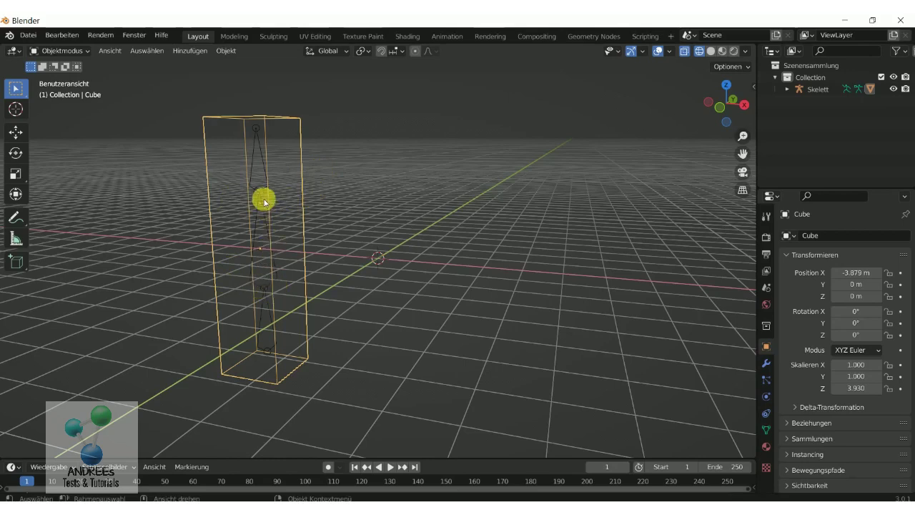
pyautogui.click(67, 51)
# Step: Put the box in Edit Mode and add a 2-cut horizontal loop cut around its middle
pyautogui.click(65, 77)
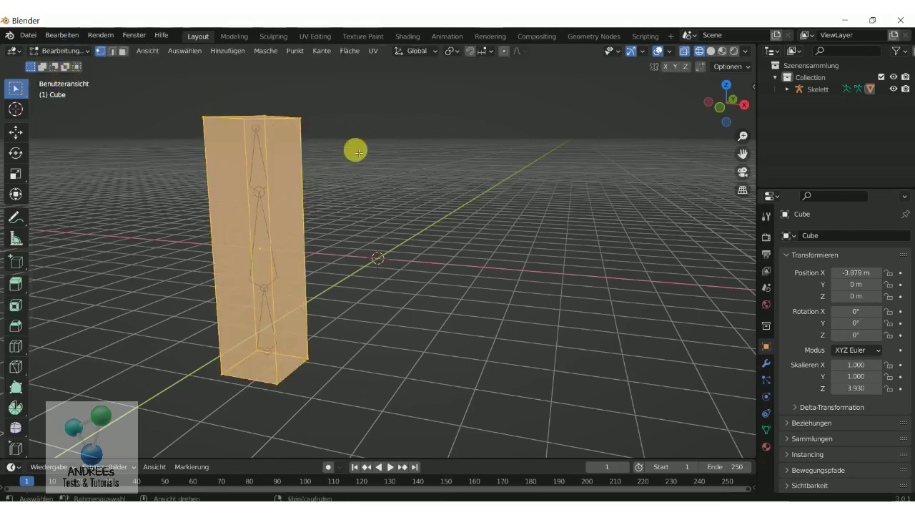
pyautogui.hotkey('ctrl', 'r')
pyautogui.scroll(1, 316, 242)
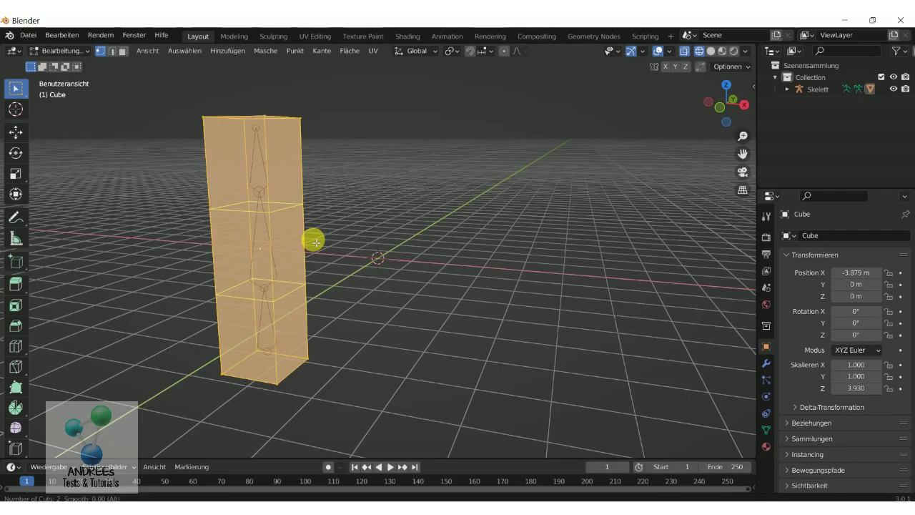
pyautogui.moveTo(315, 242); pyautogui.dragTo(313, 228)
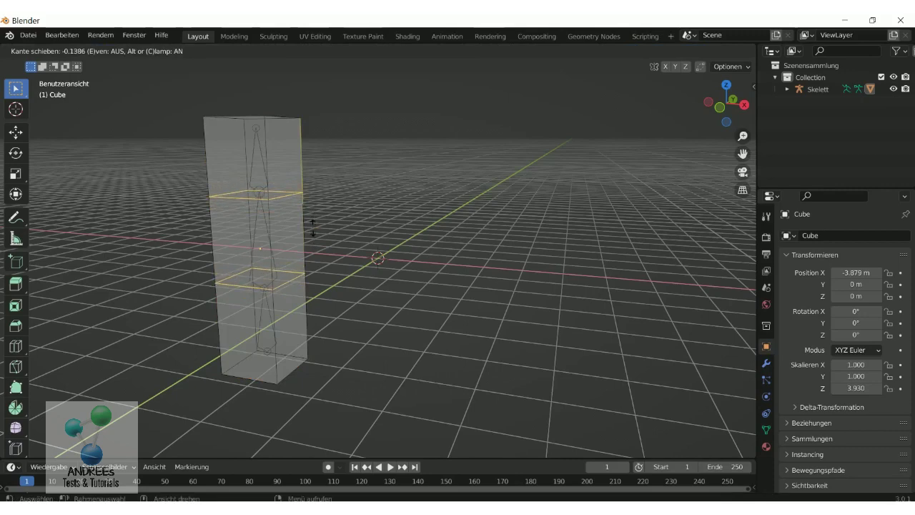
pyautogui.moveTo(312, 227); pyautogui.dragTo(313, 229)
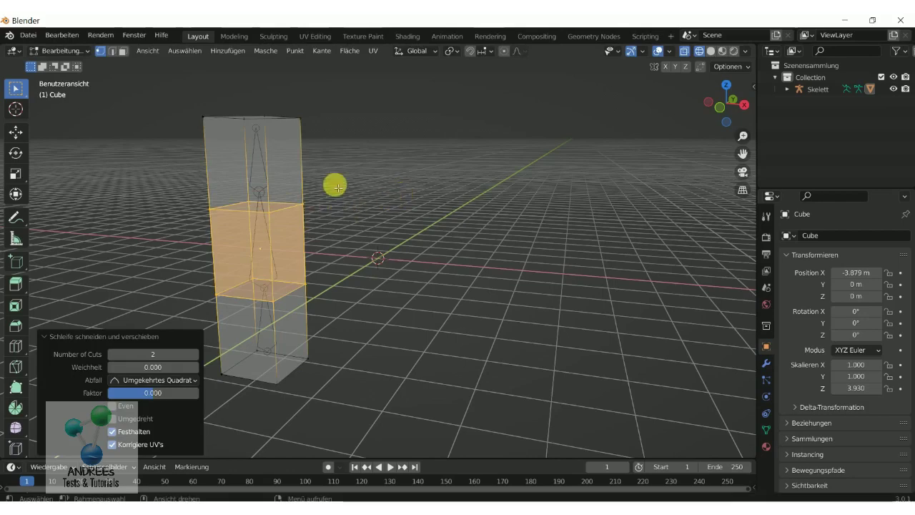
# Step: Return the box to Object Mode, select the Skelett armature, and enter Pose Mode
pyautogui.click(66, 51)
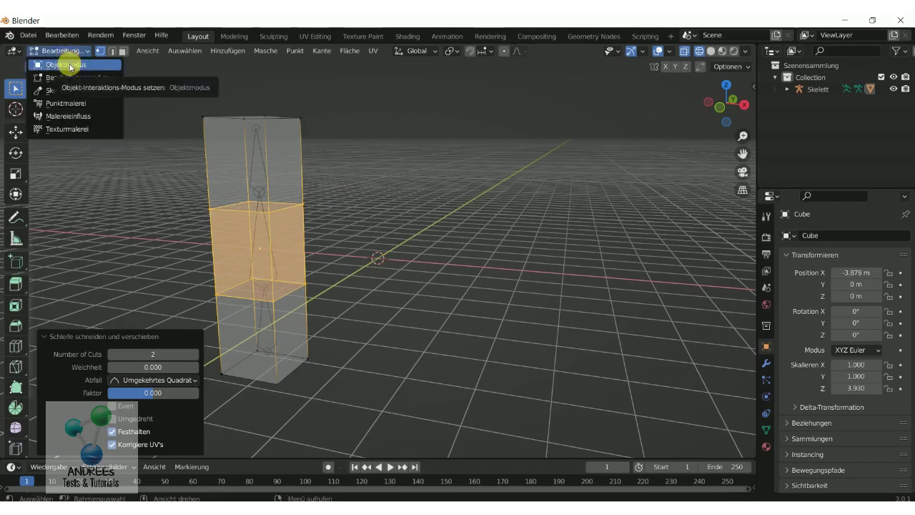
pyautogui.click(69, 65)
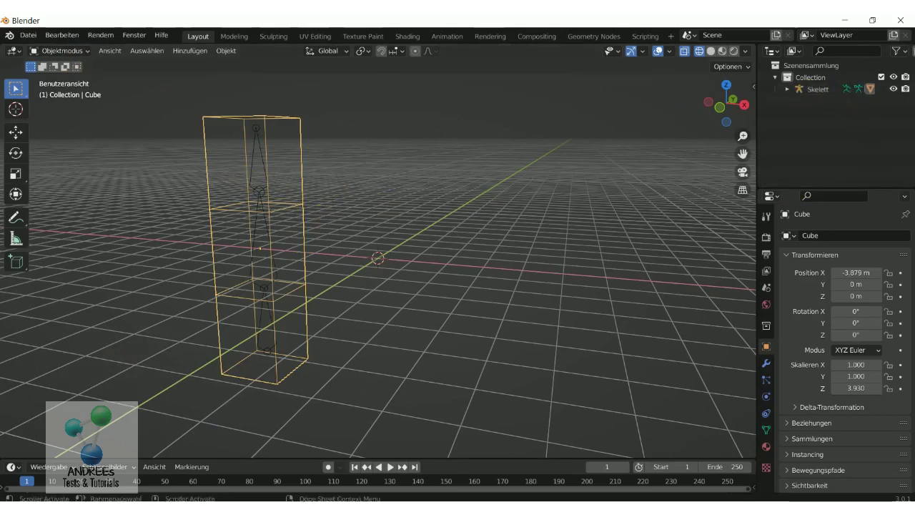
pyautogui.click(79, 52)
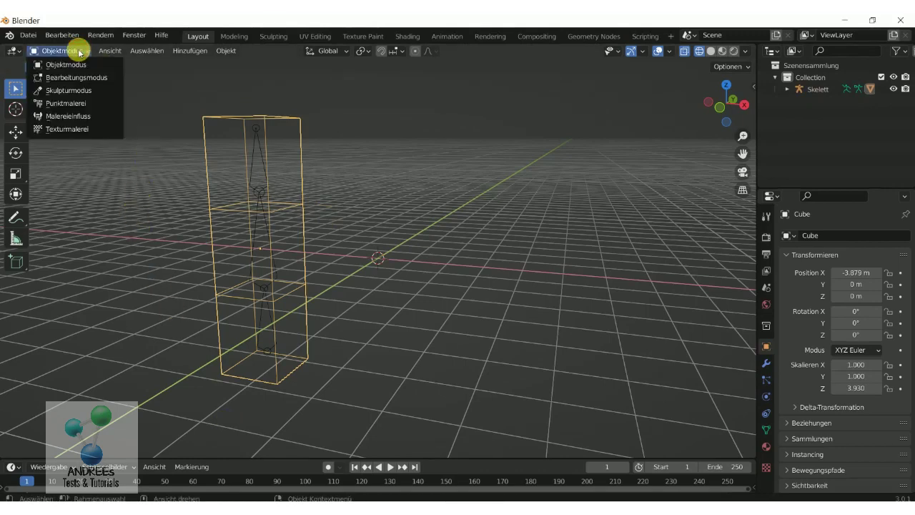
pyautogui.click(256, 176)
pyautogui.click(80, 51)
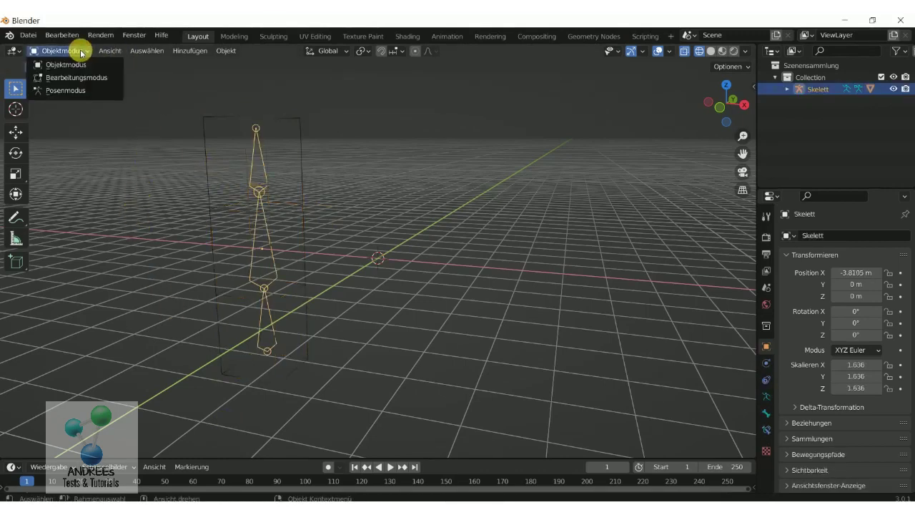
pyautogui.click(72, 91)
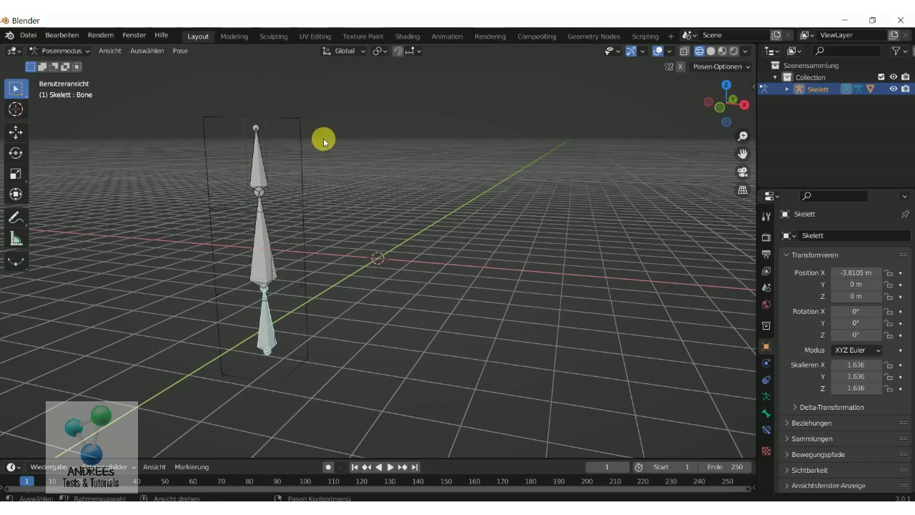
# Step: Rotate the top bone Bone.001 to tilt the upper part of the box
pyautogui.click(263, 165)
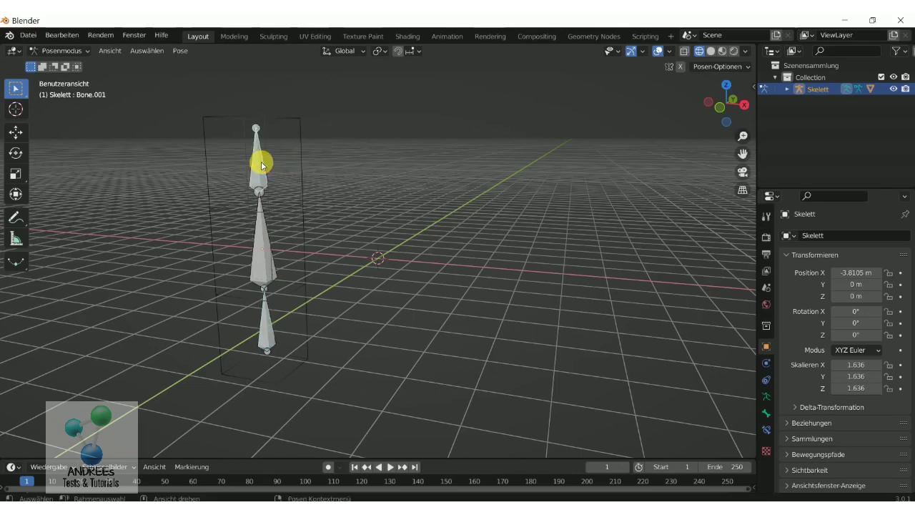
pyautogui.press('r')
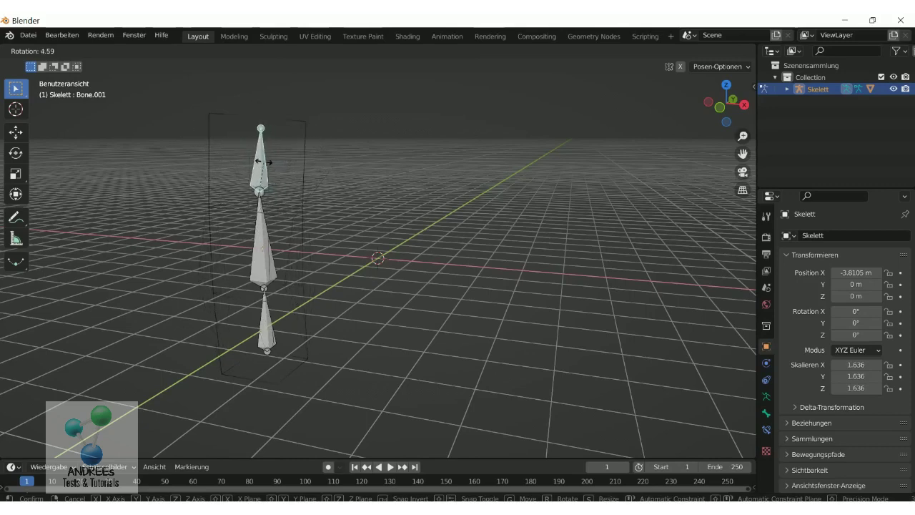
pyautogui.click(276, 200)
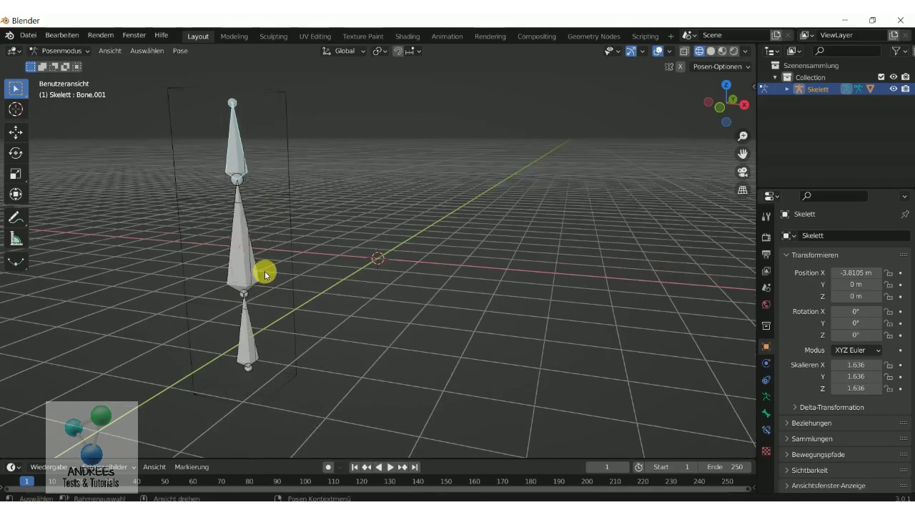
pyautogui.scroll(-1, 313, 280)
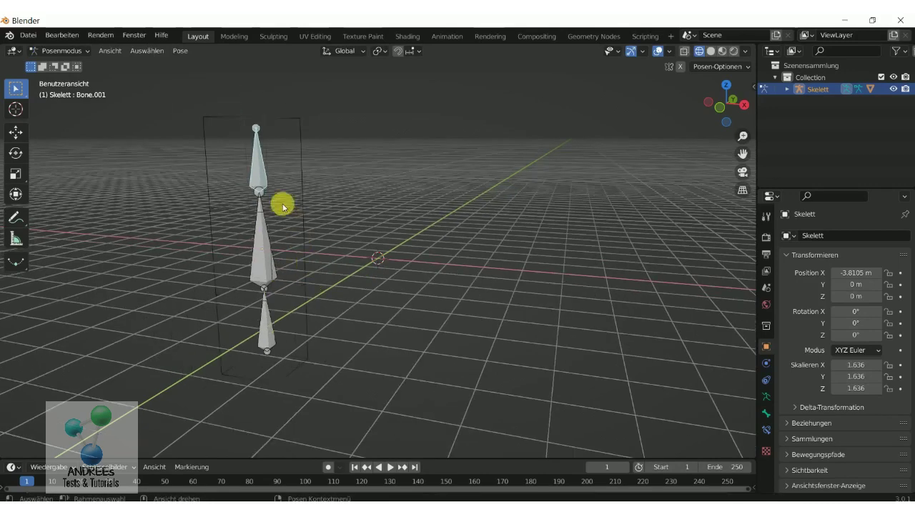
# Step: Try rotating the middle bone Bone.002, leave it upright, then select the top bone
pyautogui.click(270, 333)
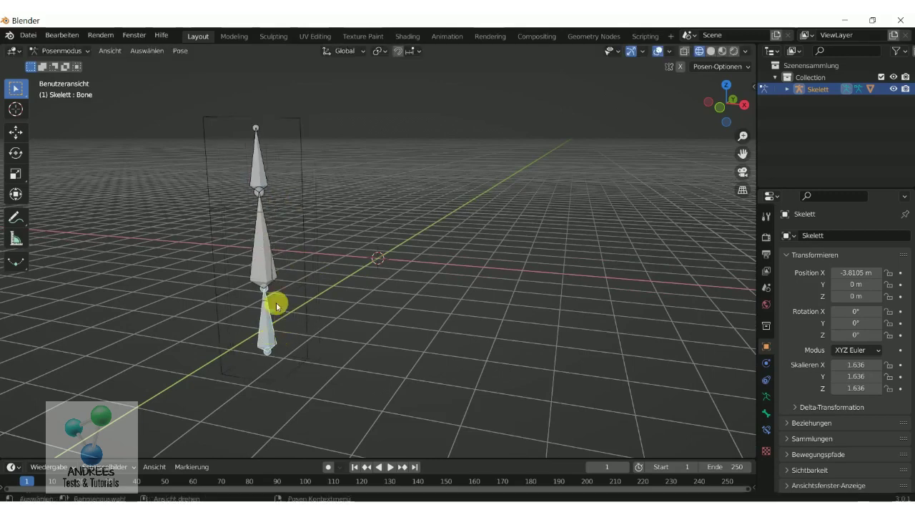
pyautogui.click(261, 281)
pyautogui.press('r')
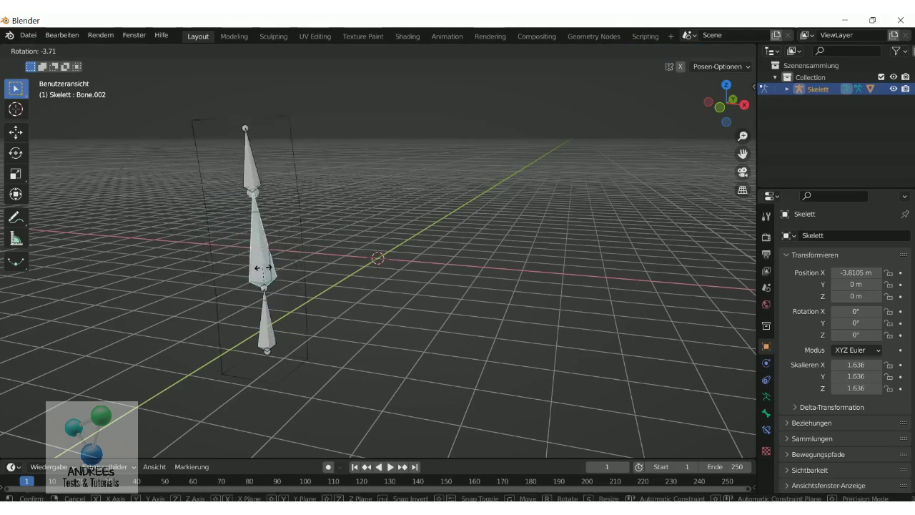
pyautogui.rightClick(262, 216)
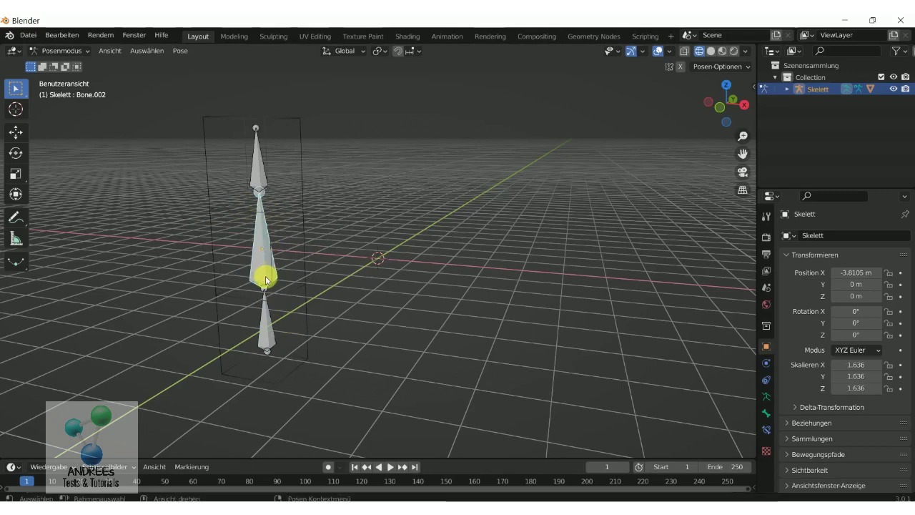
pyautogui.press('r')
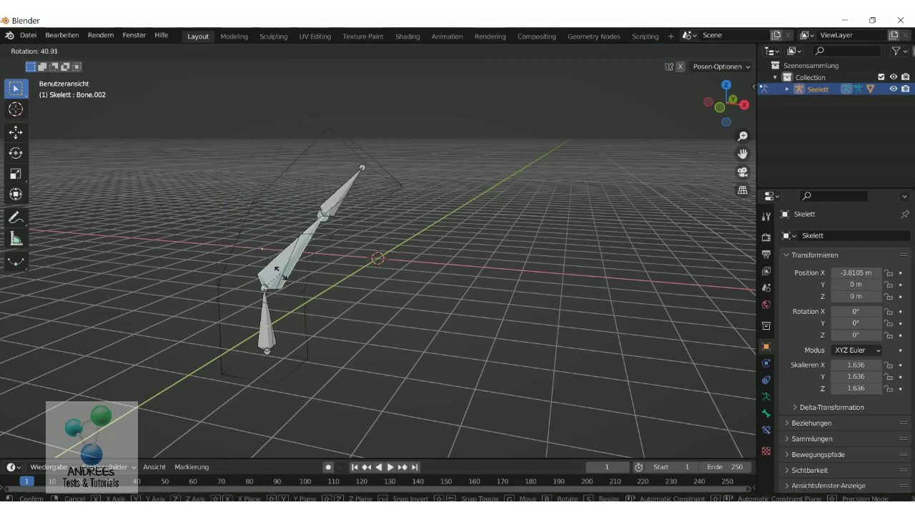
pyautogui.rightClick(263, 285)
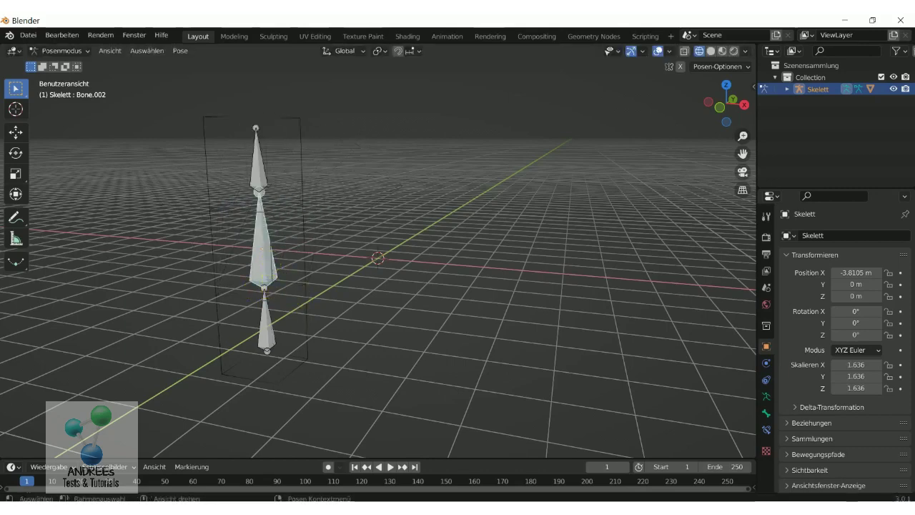
pyautogui.press('r')
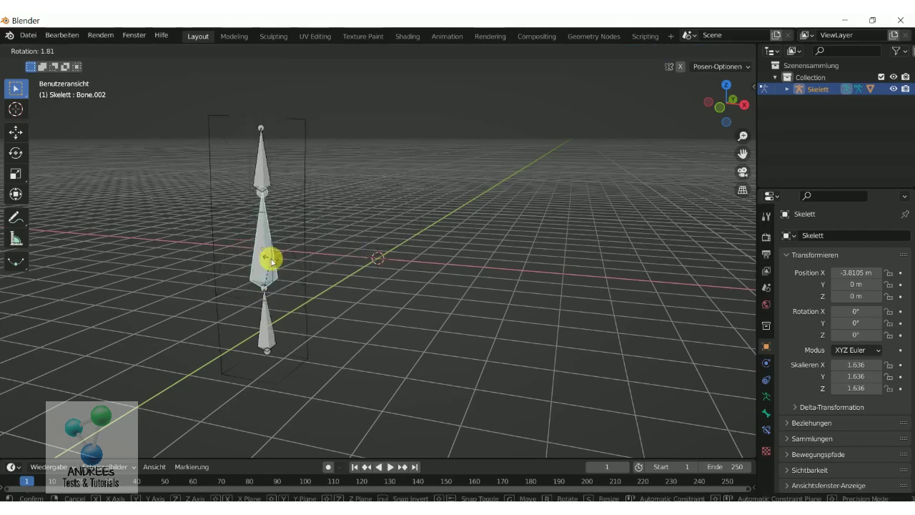
pyautogui.click(272, 261)
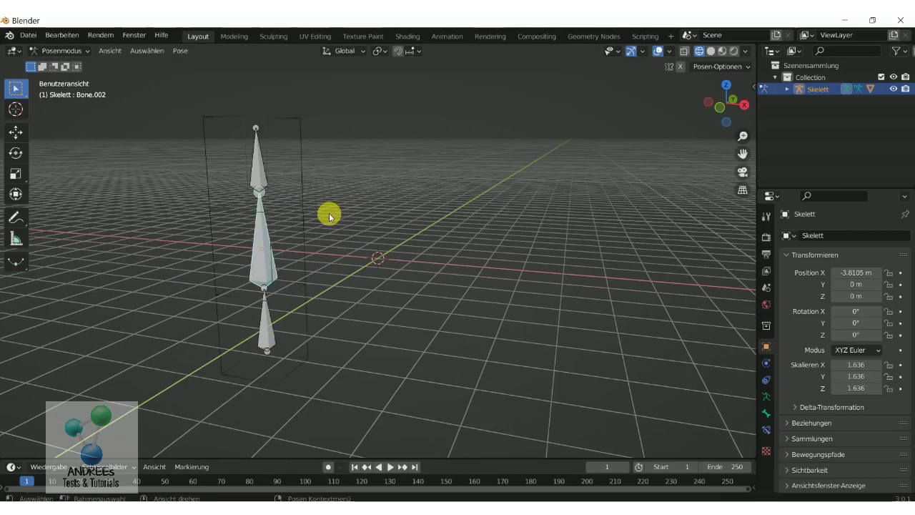
pyautogui.click(261, 179)
# Step: Tilt the top bone to the left and enlarge the timeline area
pyautogui.press('r')
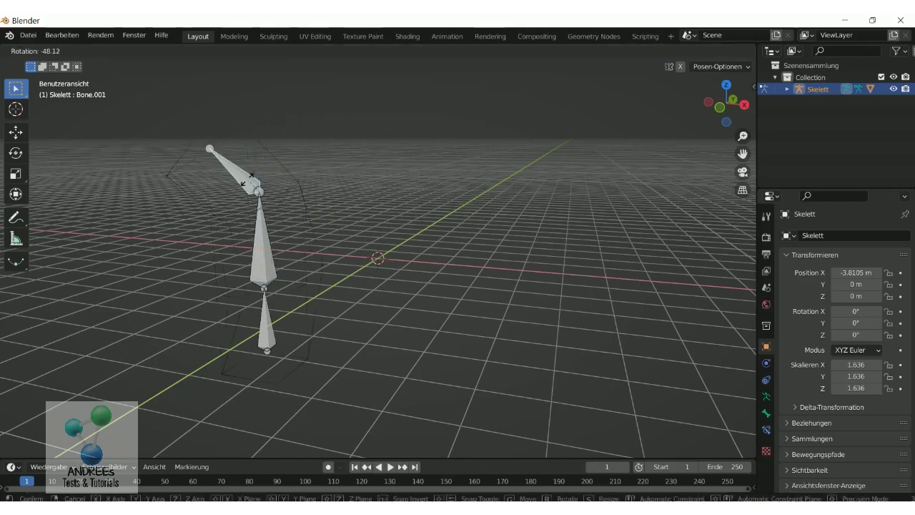
pyautogui.click(235, 178)
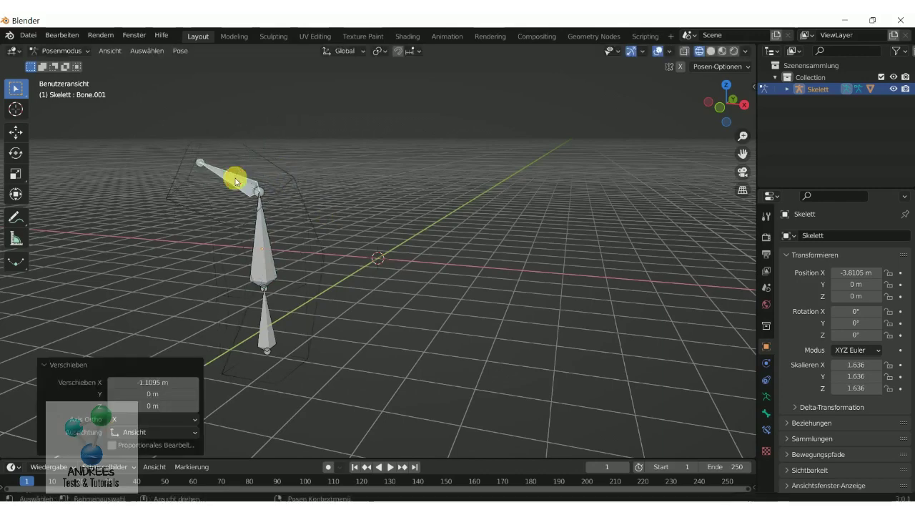
pyautogui.moveTo(409, 459); pyautogui.dragTo(406, 362)
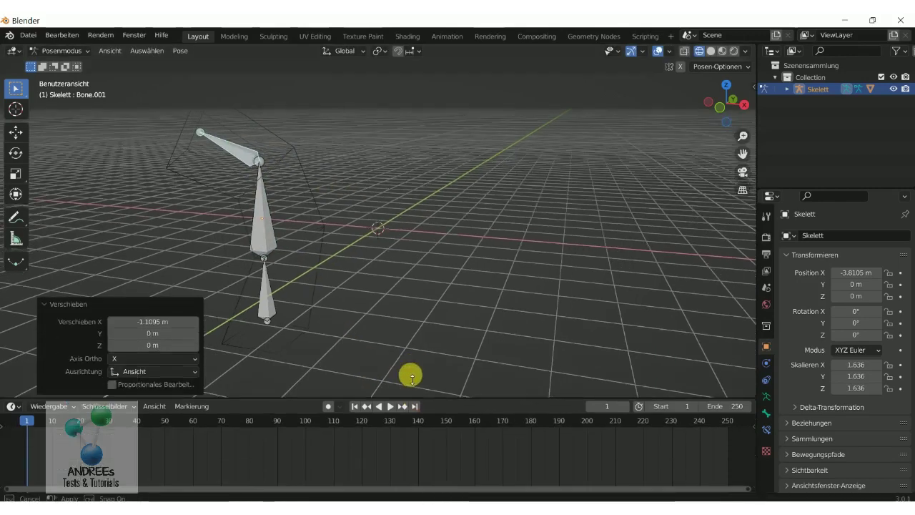
pyautogui.click(28, 385)
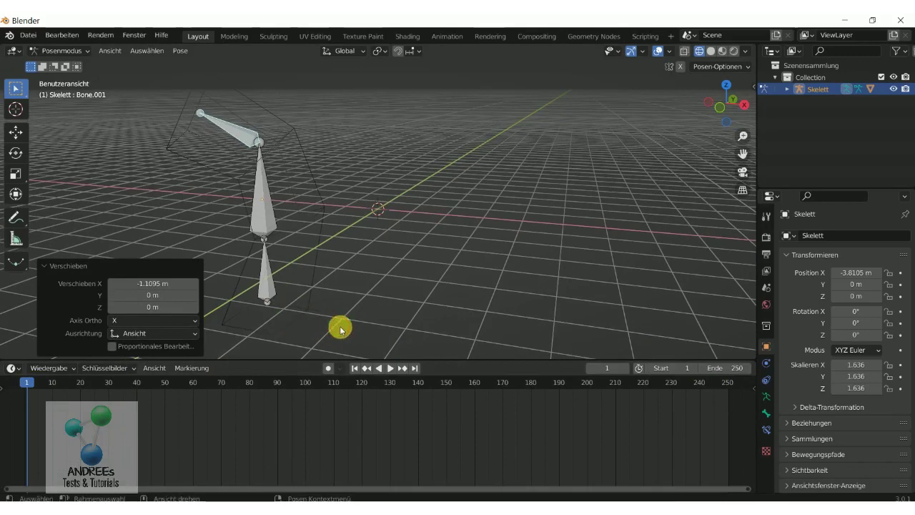
# Step: Keyframe location and rotation (Positionieren & Rotieren) of all three bones at frame 1
pyautogui.moveTo(341, 330); pyautogui.dragTo(180, 73)
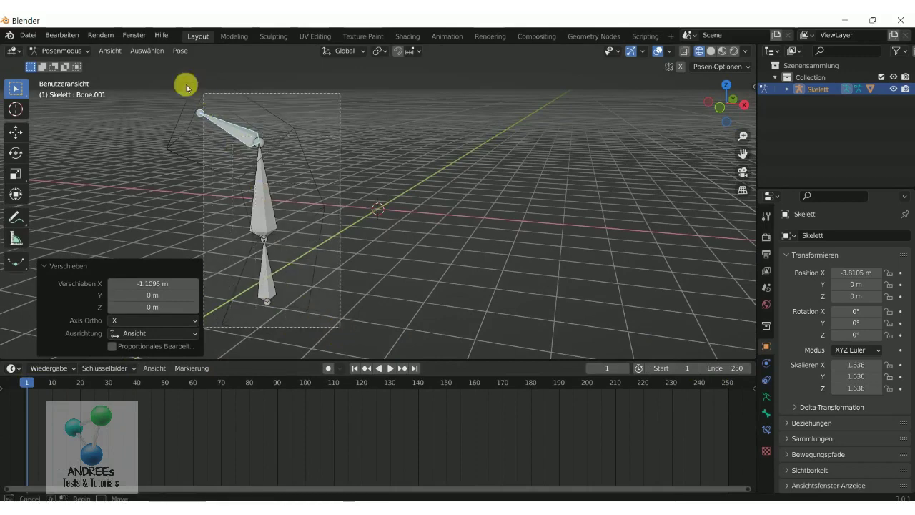
pyautogui.rightClick(346, 146)
pyautogui.click(345, 144)
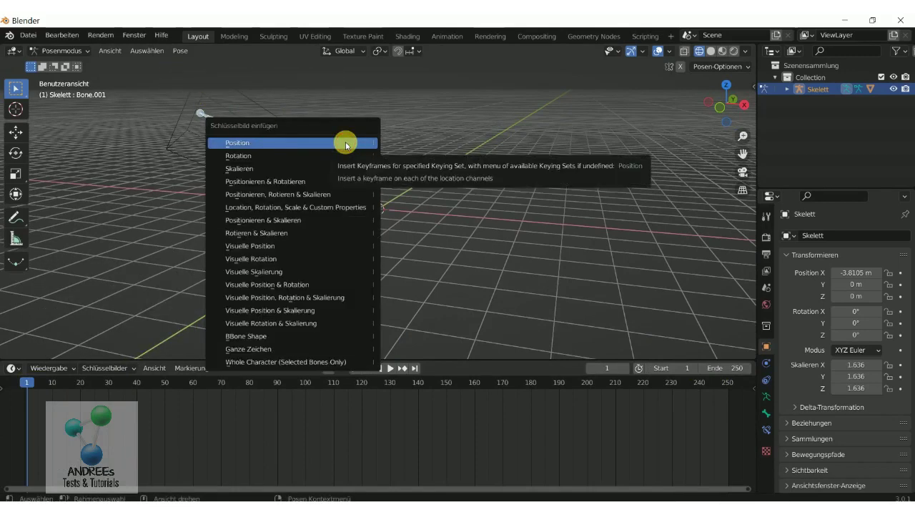
pyautogui.click(306, 182)
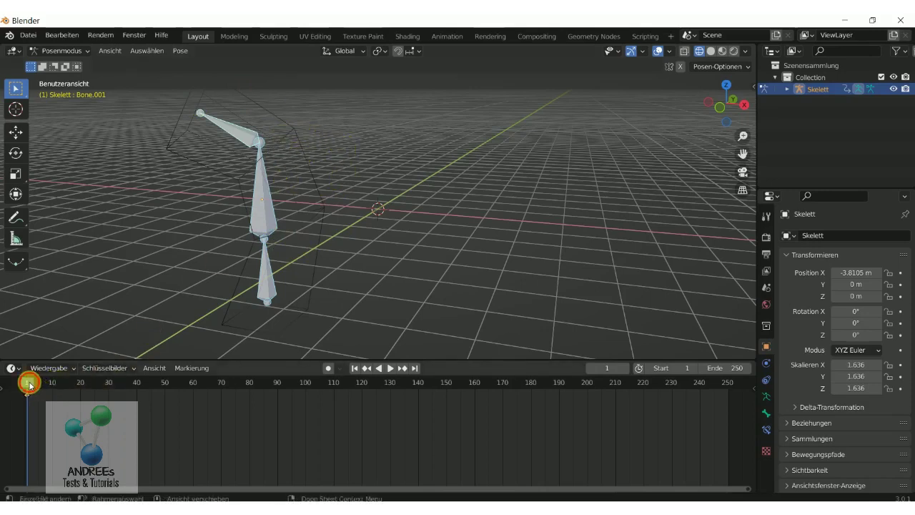
# Step: At frame 117, rotate the top bone upward and the middle bone sideways
pyautogui.moveTo(29, 385); pyautogui.dragTo(351, 384)
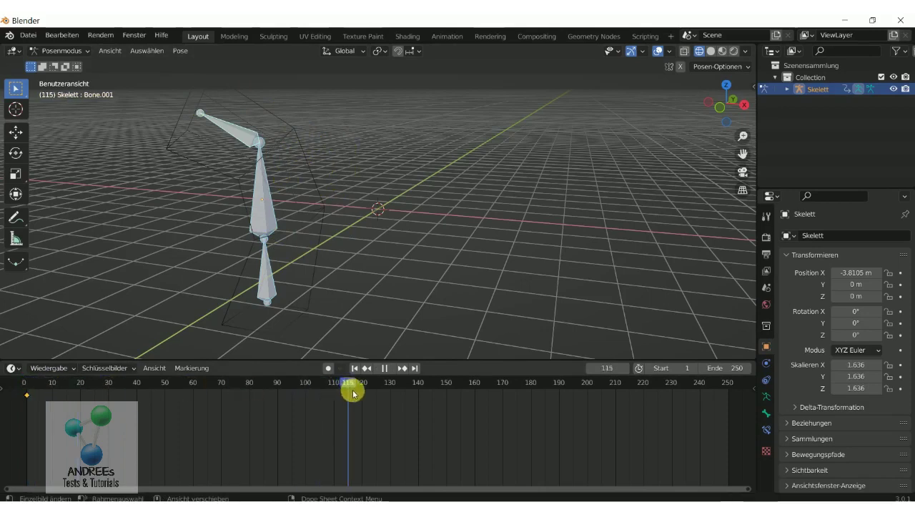
pyautogui.click(258, 146)
pyautogui.press('r')
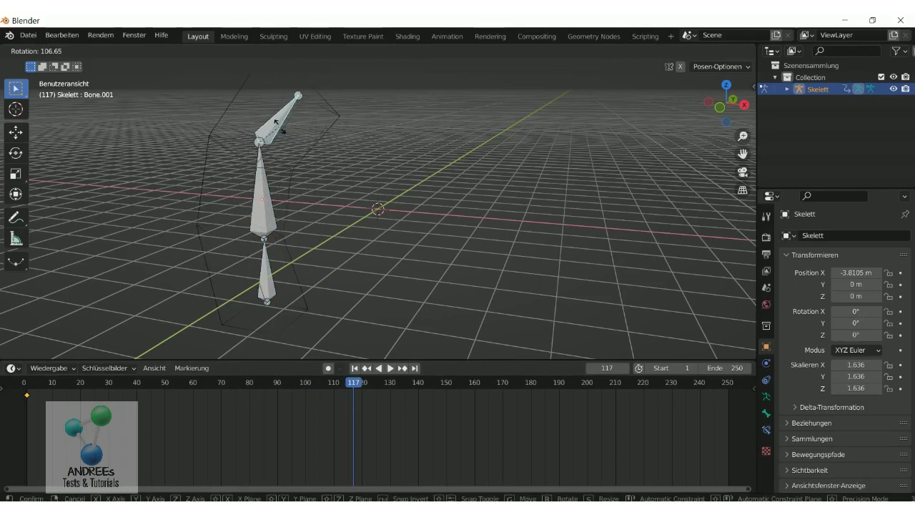
pyautogui.click(276, 123)
pyautogui.click(268, 206)
pyautogui.press('r')
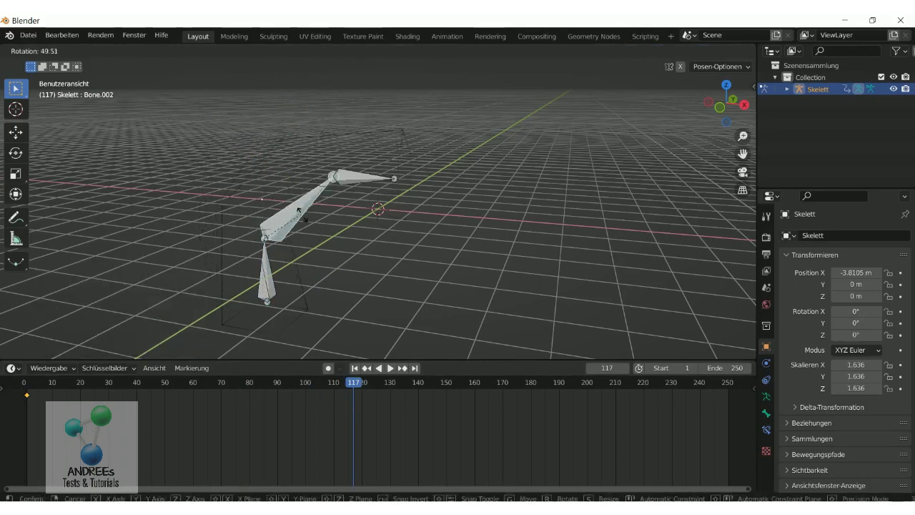
pyautogui.click(310, 222)
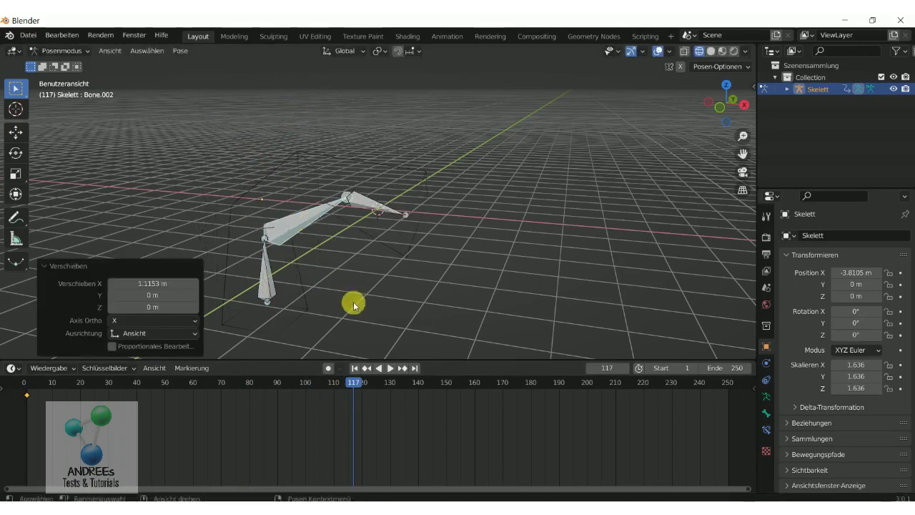
# Step: Keyframe all three bones at frame 117 and play the animation from frame 1
pyautogui.moveTo(465, 314); pyautogui.dragTo(215, 161)
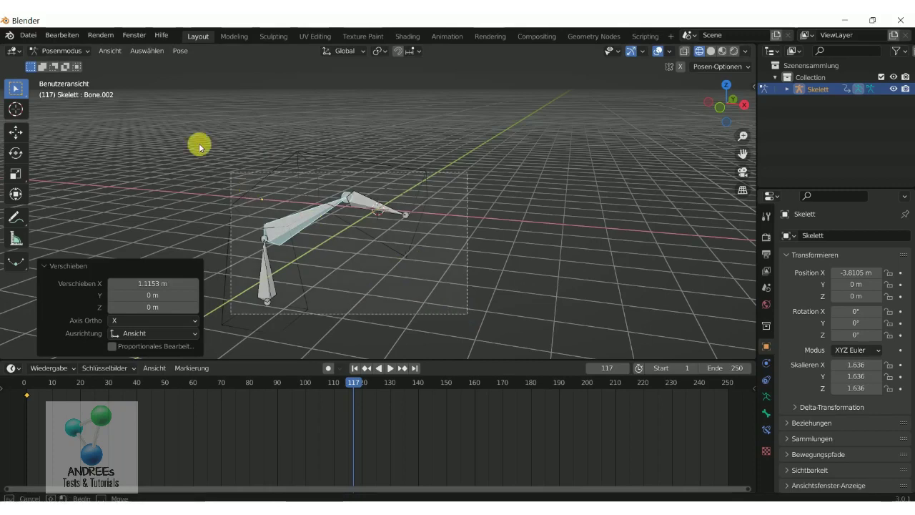
pyautogui.rightClick(482, 218)
pyautogui.click(480, 210)
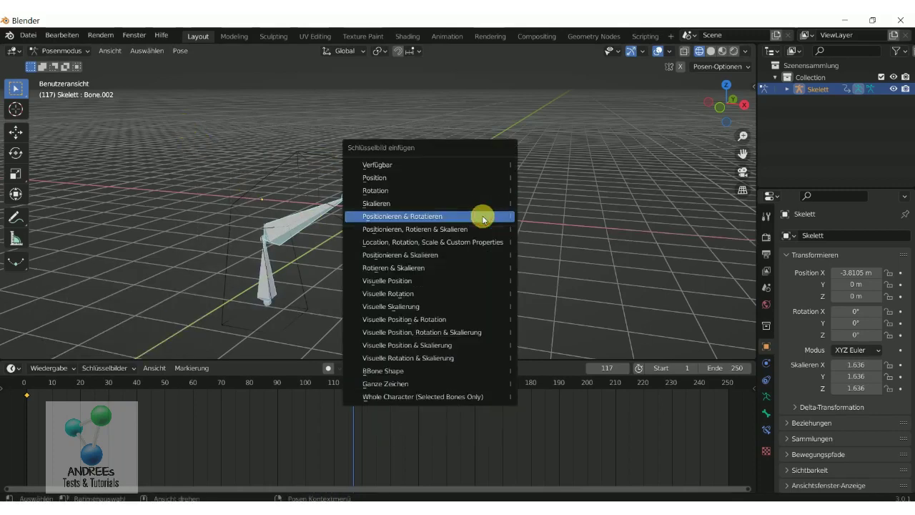
pyautogui.click(442, 216)
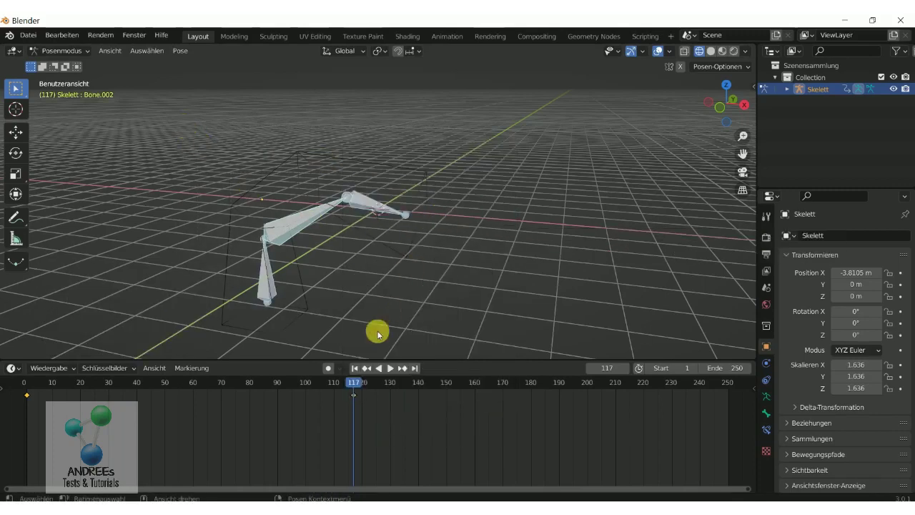
pyautogui.click(355, 369)
pyautogui.click(390, 369)
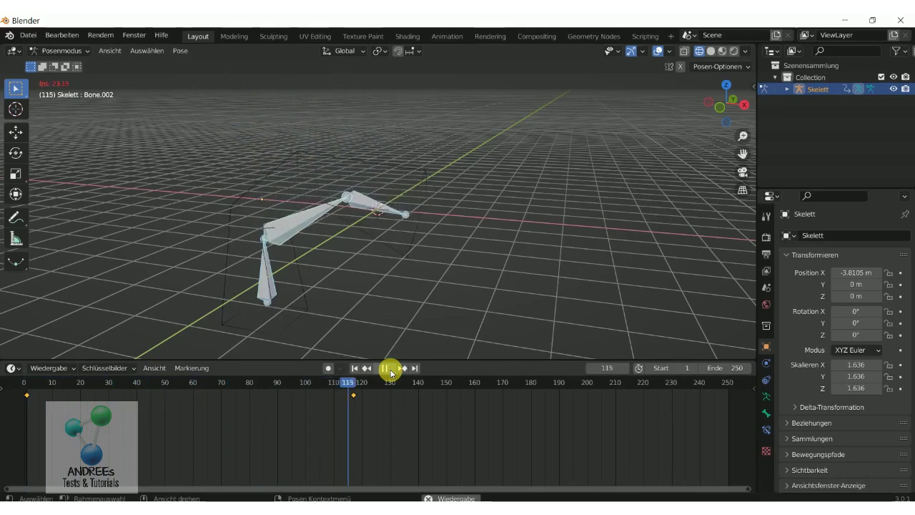
# Step: Stop playback, go to frame 250 and fold the top bone upward about −140°
pyautogui.click(386, 369)
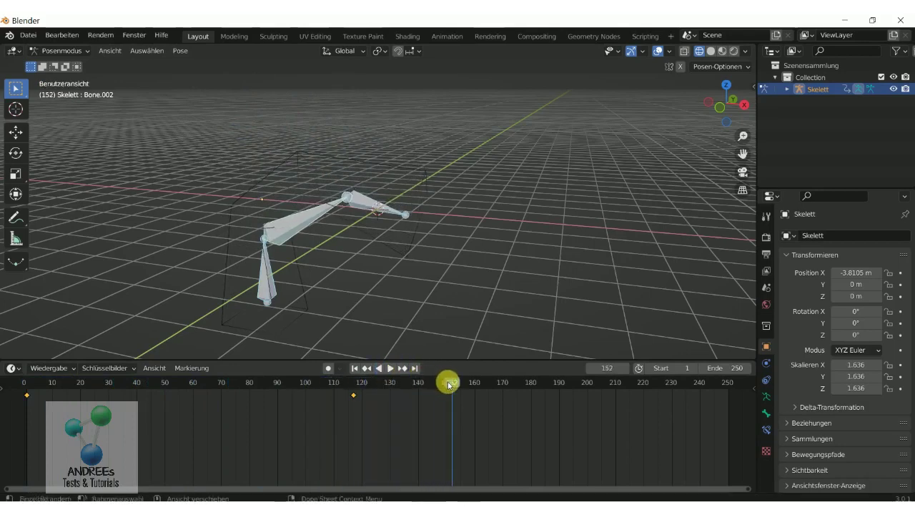
pyautogui.moveTo(451, 386); pyautogui.dragTo(728, 402)
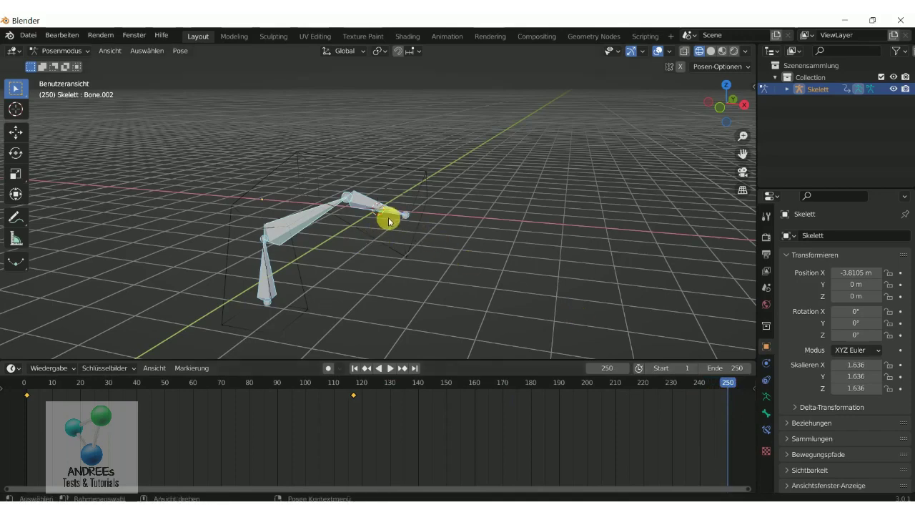
pyautogui.click(390, 214)
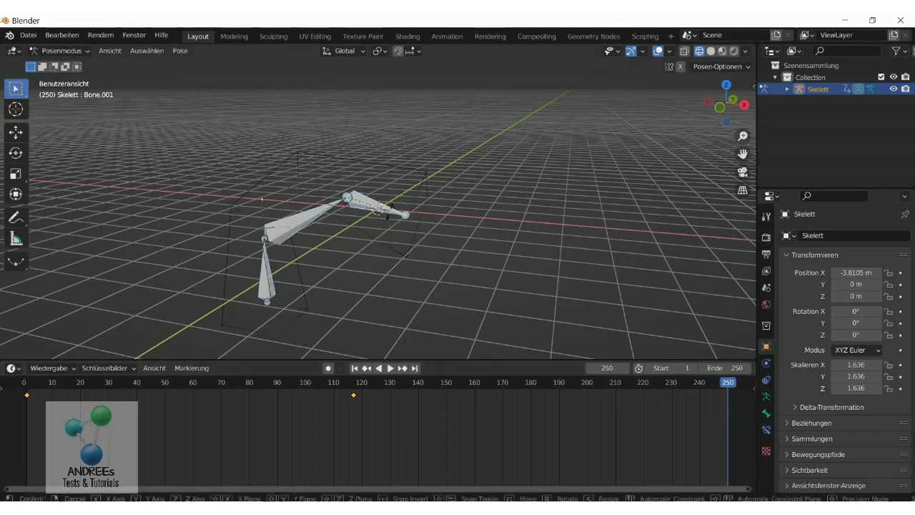
pyautogui.press('r')
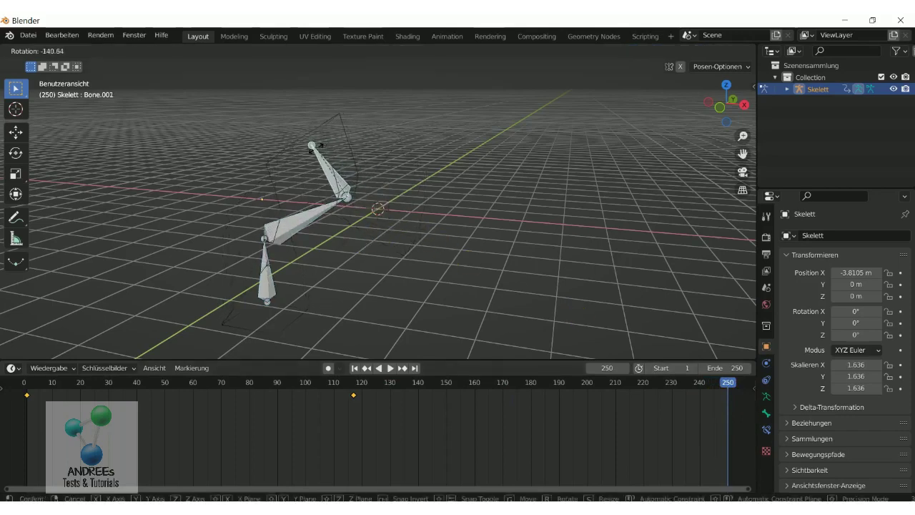
pyautogui.click(310, 153)
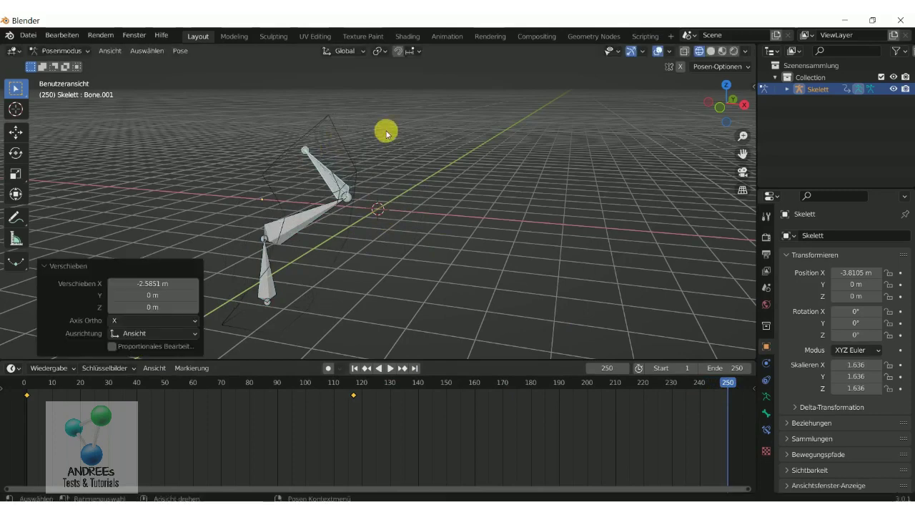
# Step: Keyframe position and rotation of all three bones at frame 250
pyautogui.moveTo(431, 305); pyautogui.dragTo(231, 110)
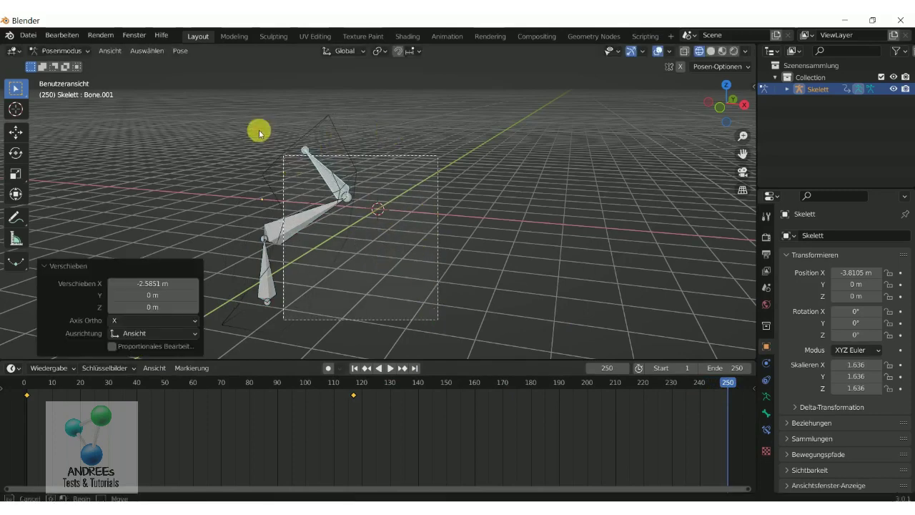
pyautogui.rightClick(357, 138)
pyautogui.click(358, 135)
pyautogui.click(298, 138)
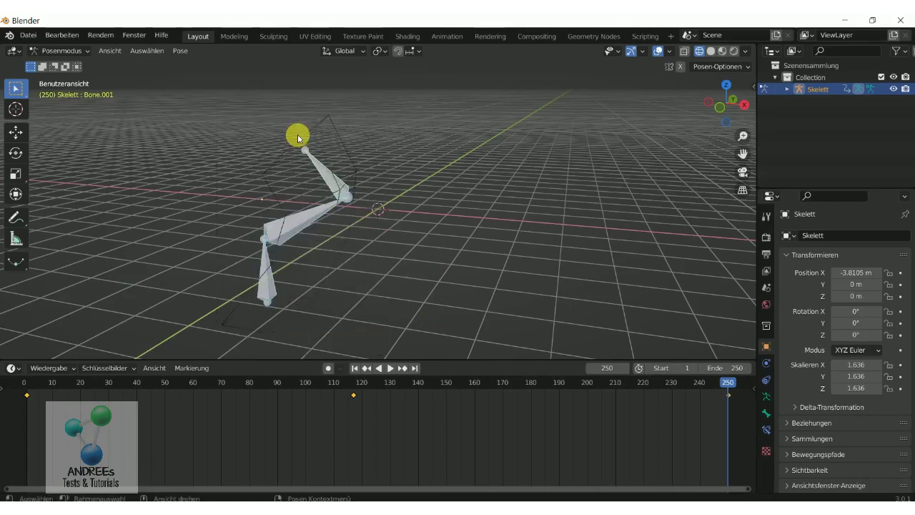
# Step: Play the animation from frame 1 through the poses at 1, 117 and 250, pausing at frame 21
pyautogui.click(356, 368)
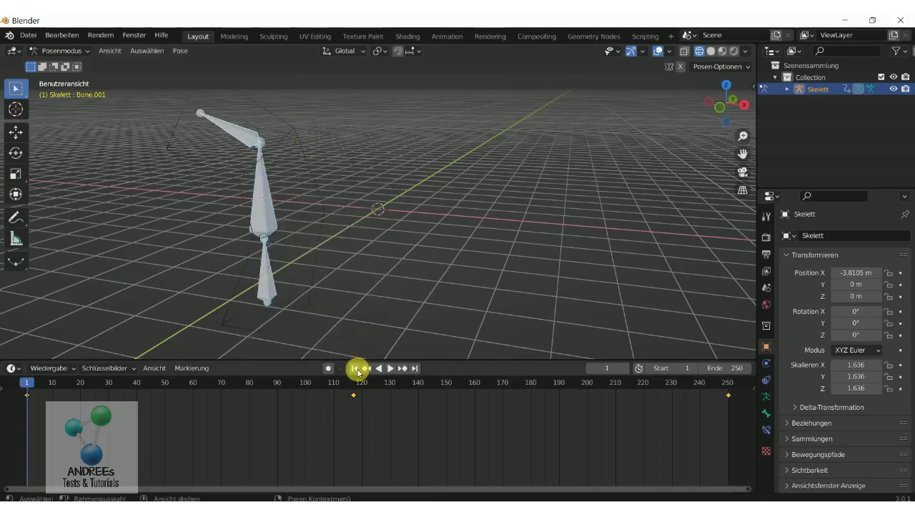
pyautogui.click(389, 369)
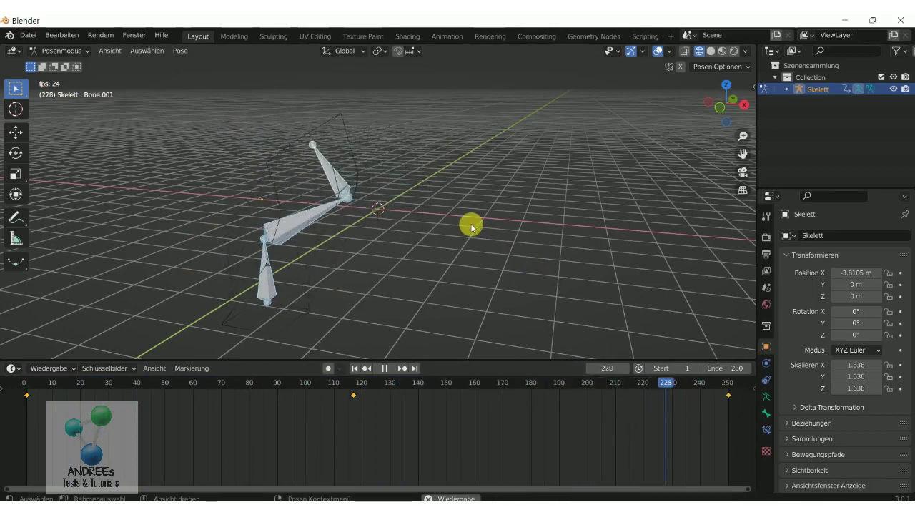
pyautogui.click(384, 368)
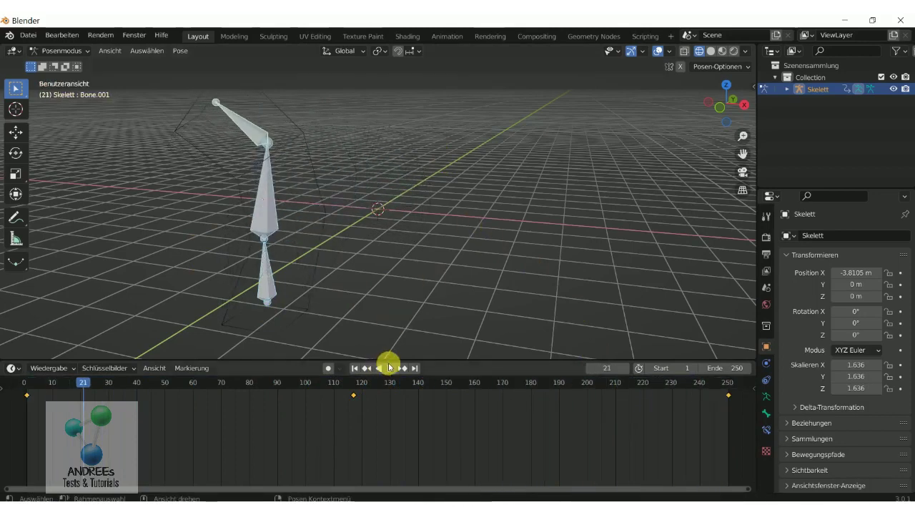